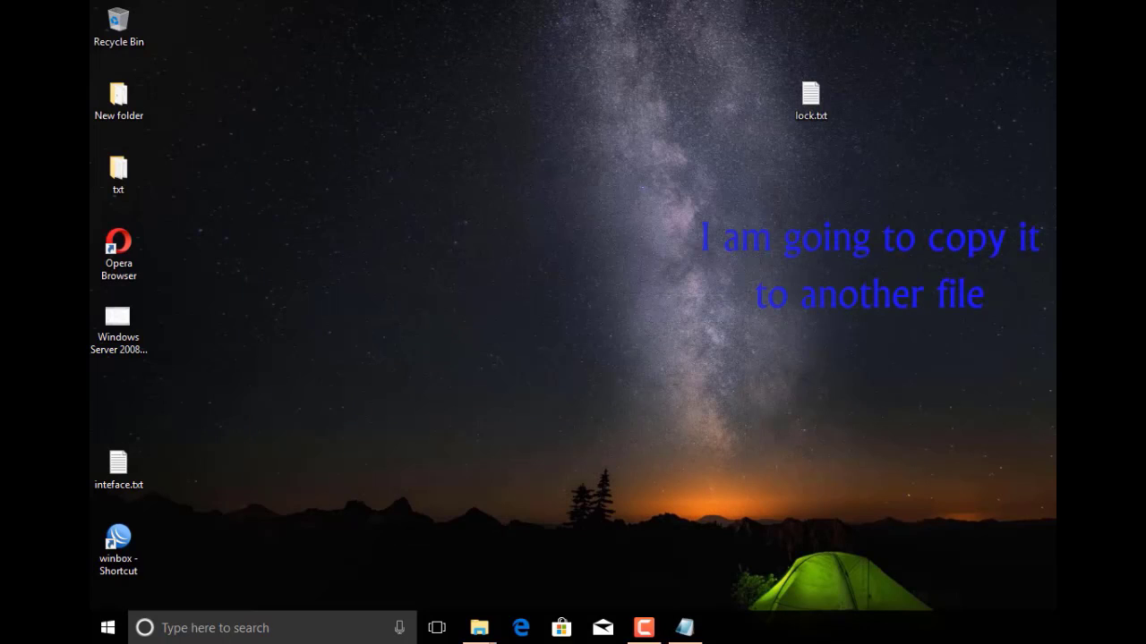
# Launch Notepad by searching 'note' in the Start menu
pyautogui.click(109, 631)
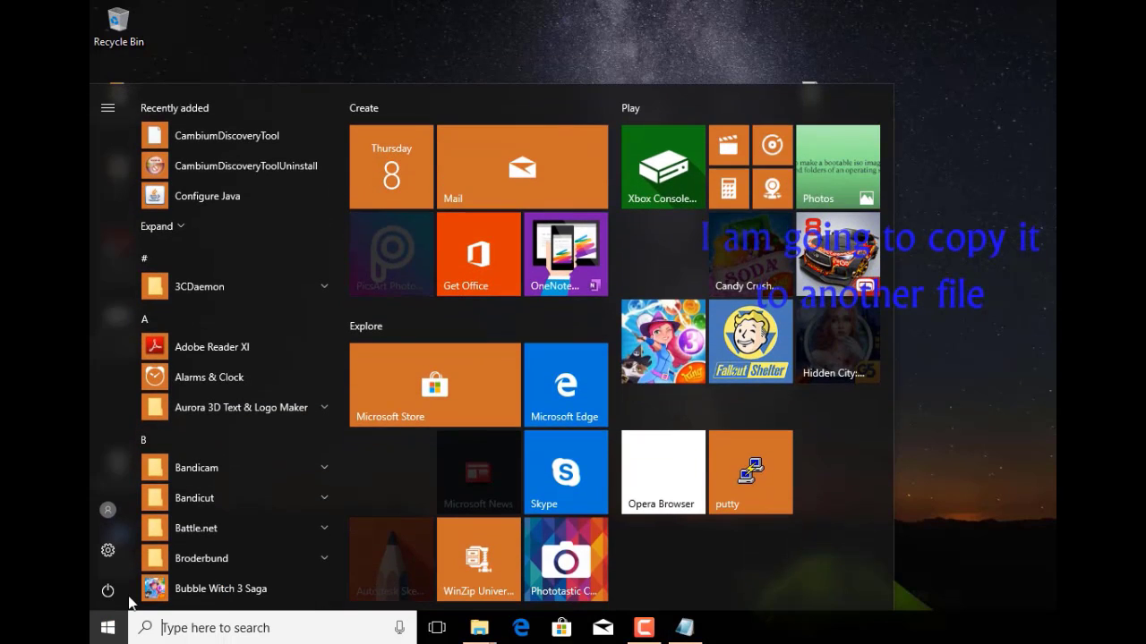
pyautogui.write('note')
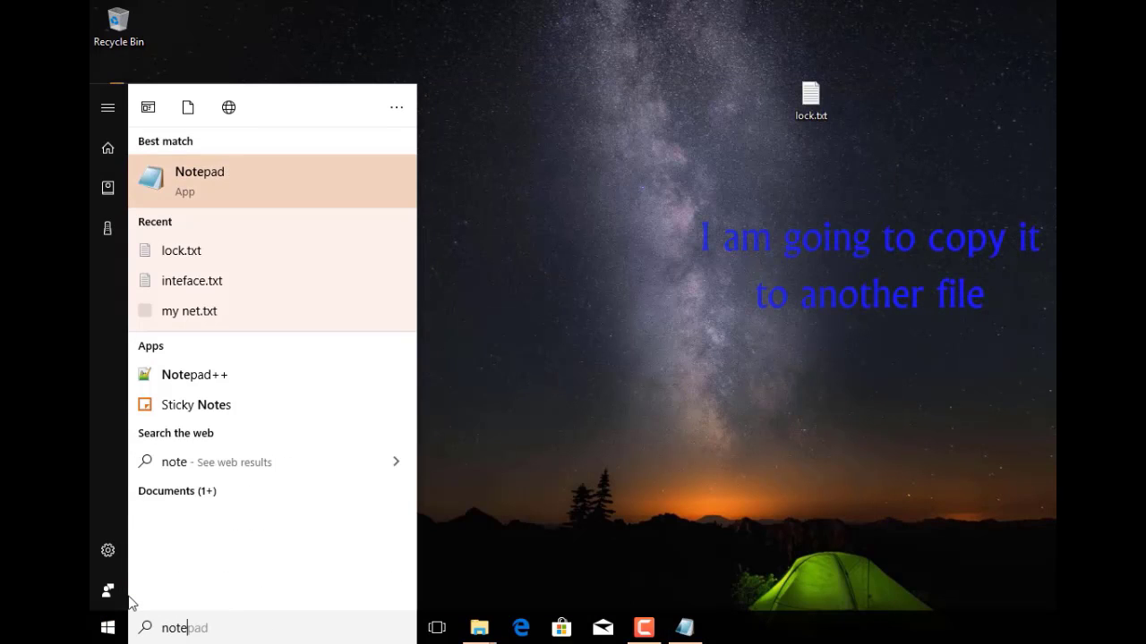
pyautogui.click(221, 179)
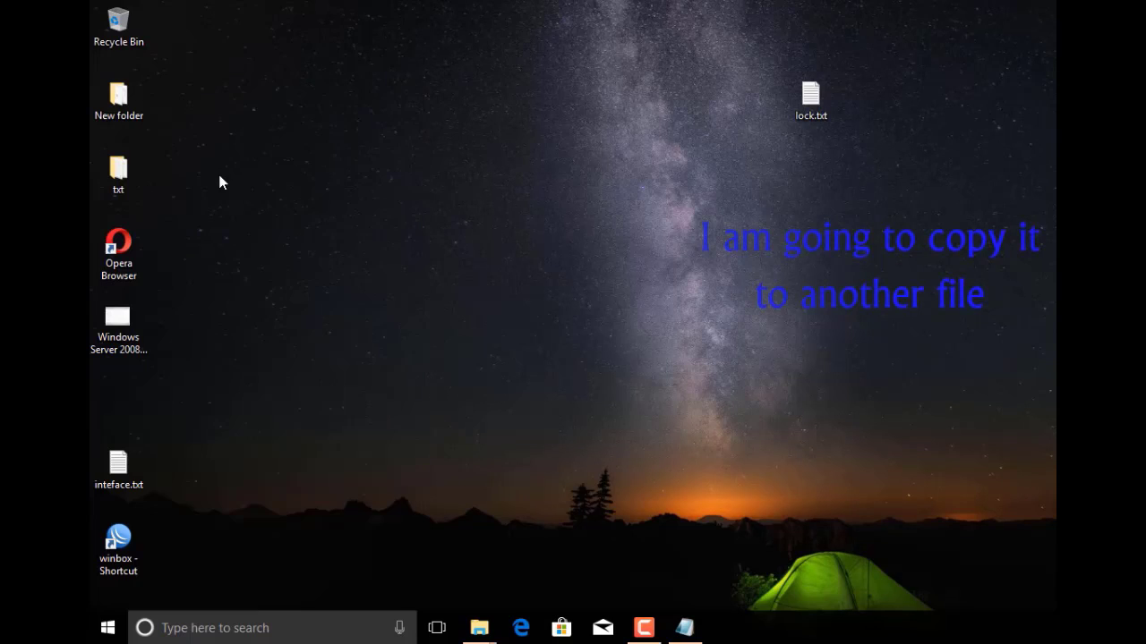
# Paste the copied folder-locker batch script into the blank document and scroll through it
pyautogui.rightClick(390, 154)
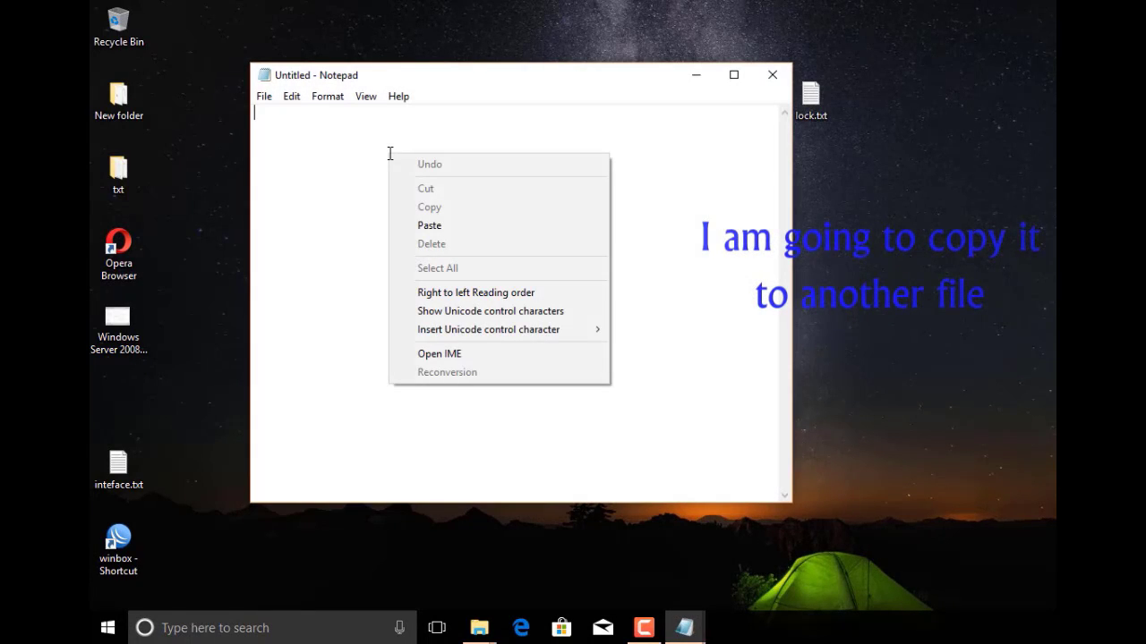
pyautogui.click(429, 226)
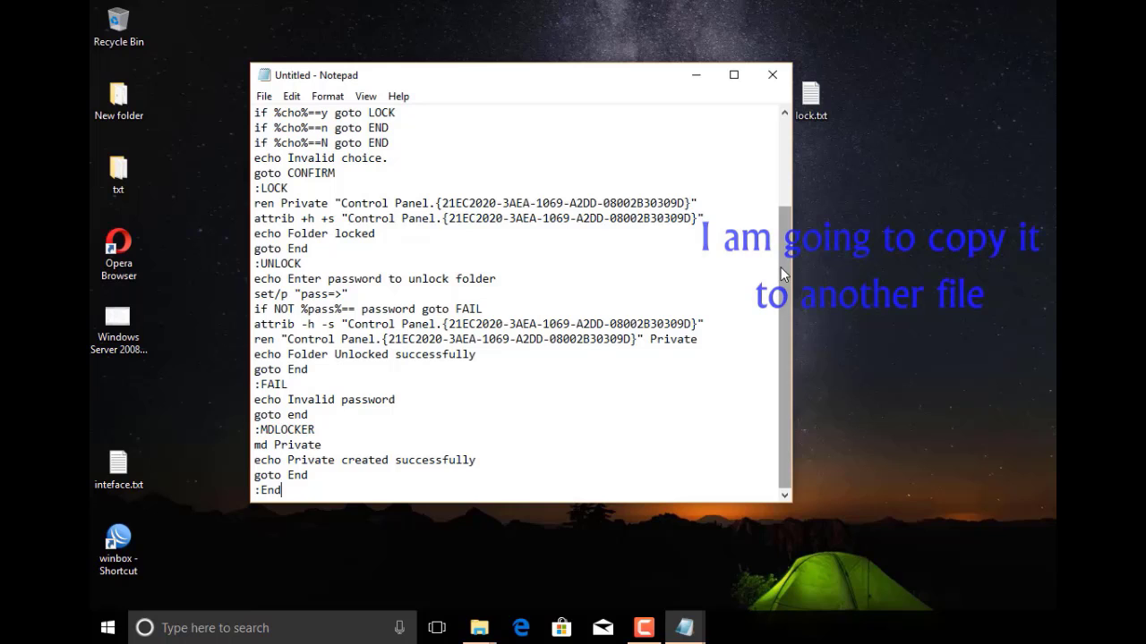
pyautogui.moveTo(784, 277); pyautogui.dragTo(791, 343)
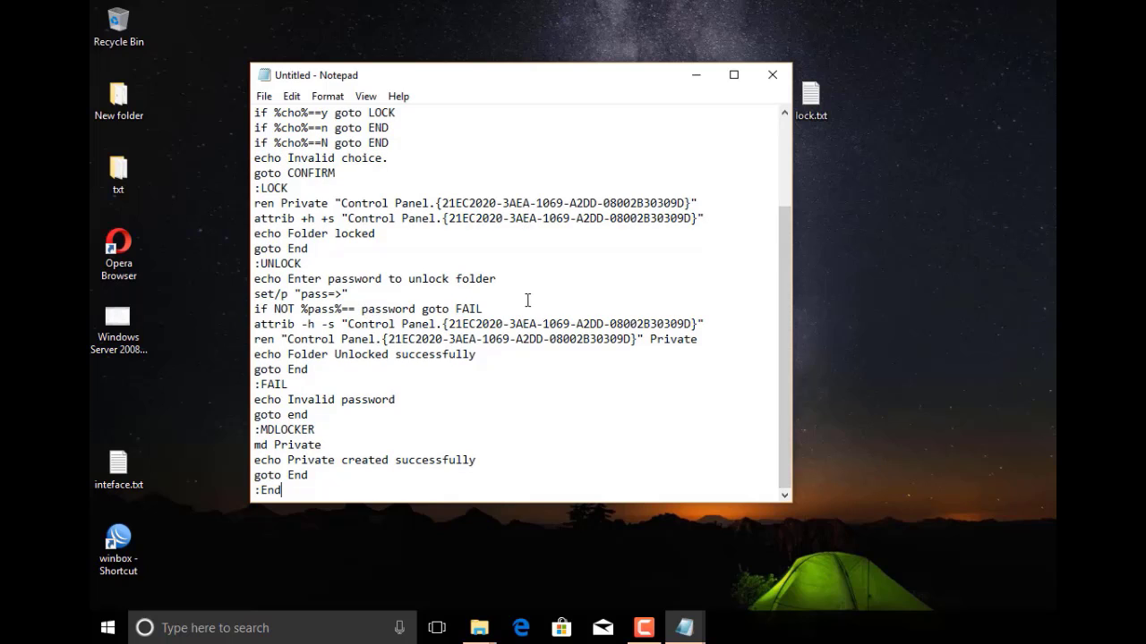
pyautogui.moveTo(787, 237); pyautogui.dragTo(792, 114)
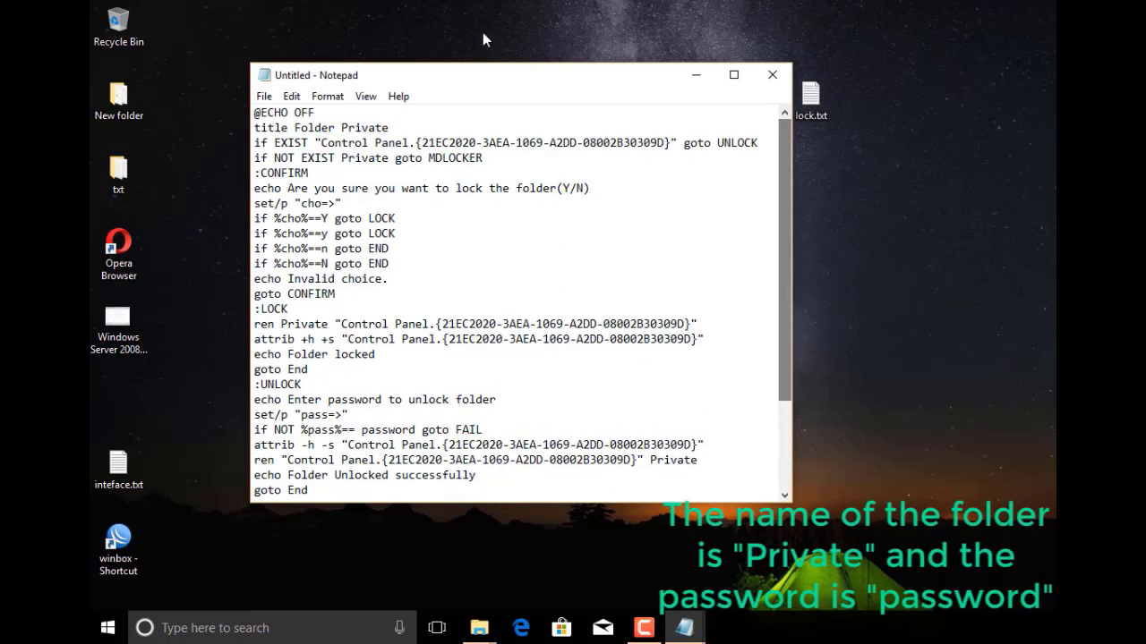
pyautogui.click(264, 96)
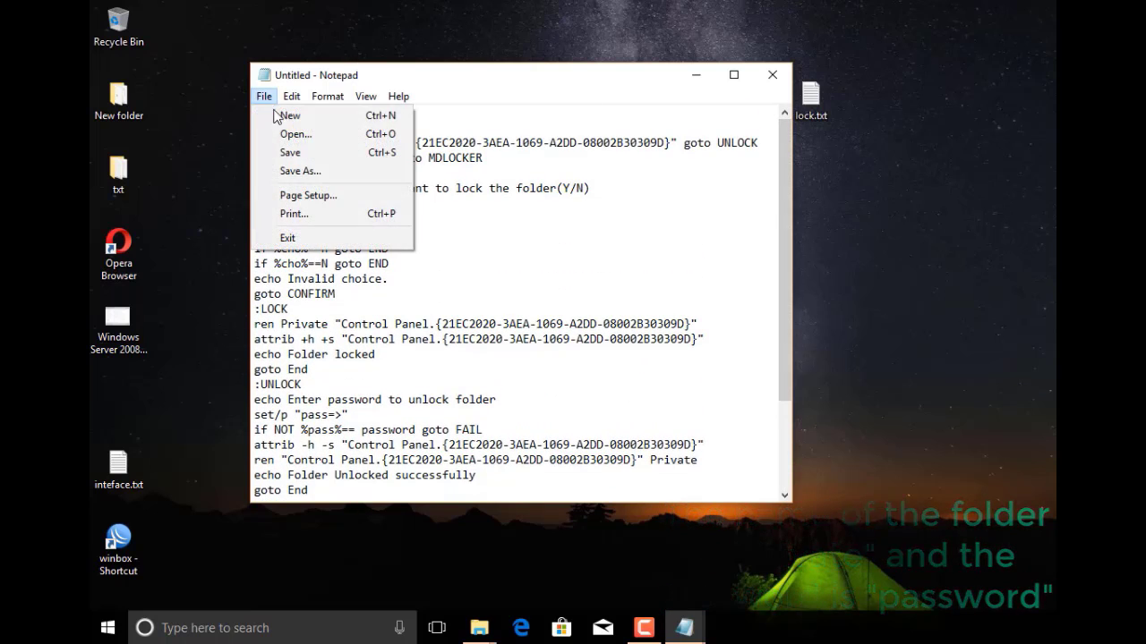
# Save the pasted script to the Desktop as secret.bat, then close Notepad
pyautogui.click(301, 170)
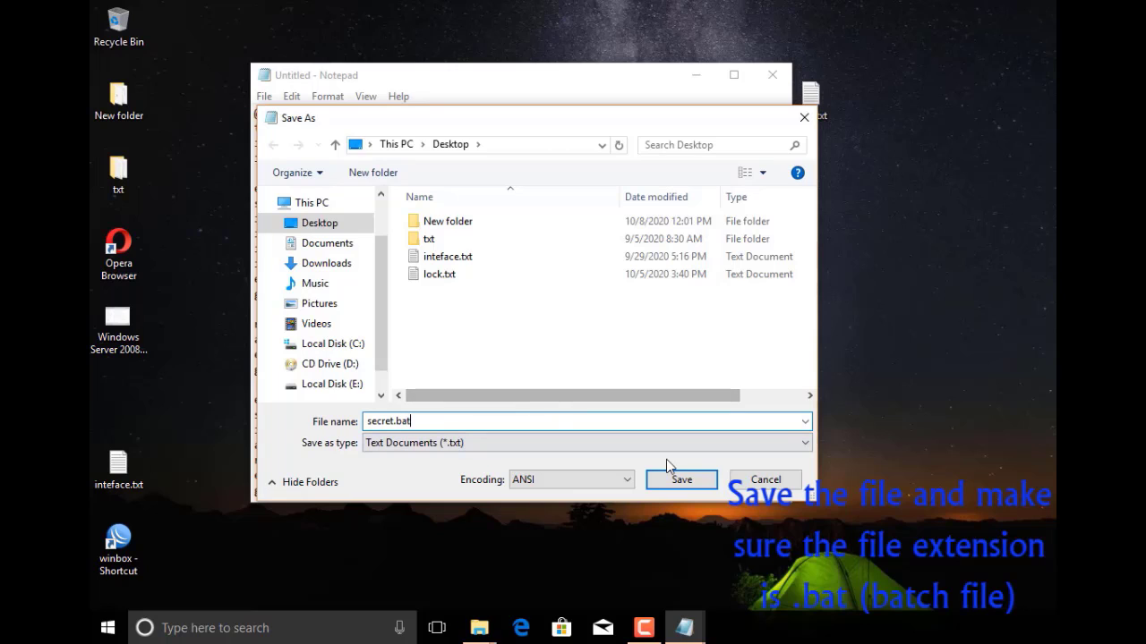
pyautogui.click(686, 481)
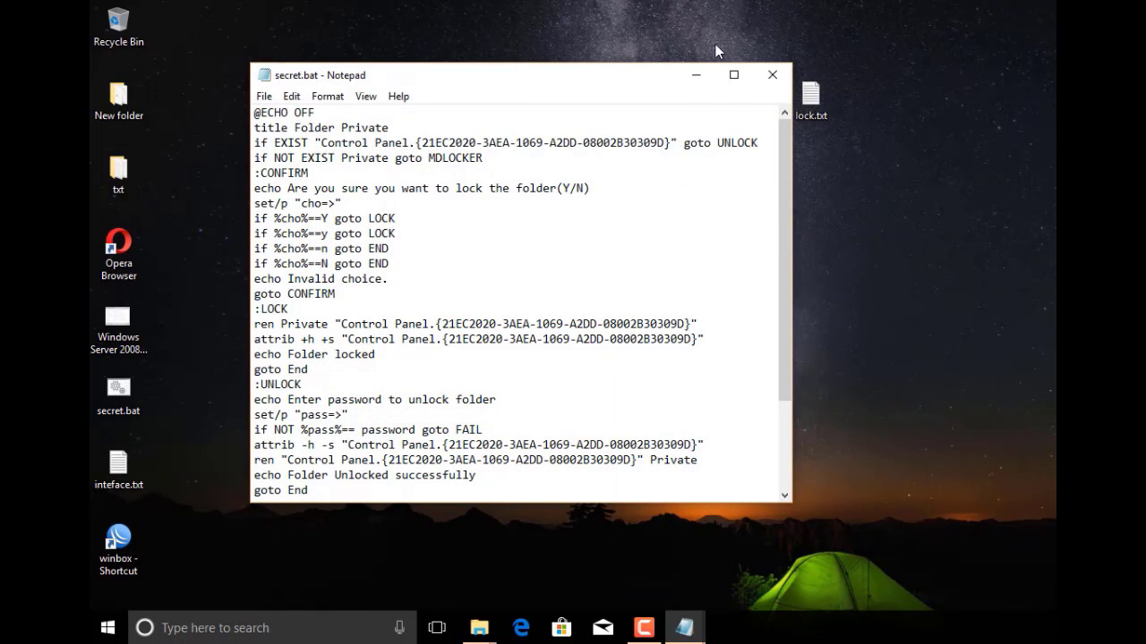
pyautogui.click(772, 76)
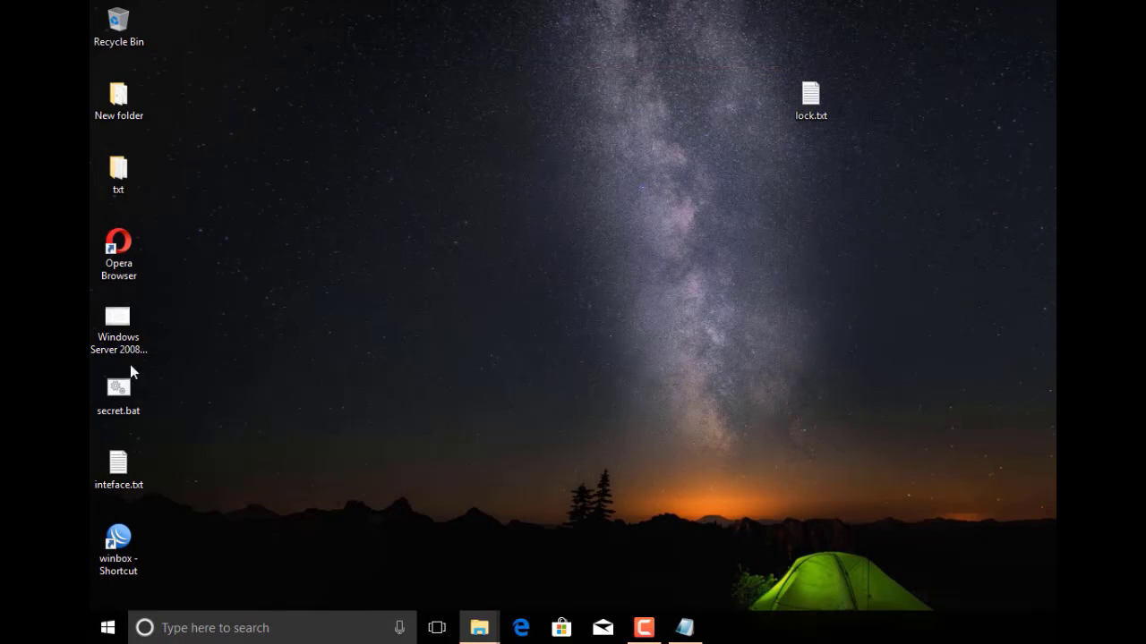
# Move secret.bat to mid-desktop and run it to create the Private folder
pyautogui.moveTo(123, 386); pyautogui.dragTo(452, 220)
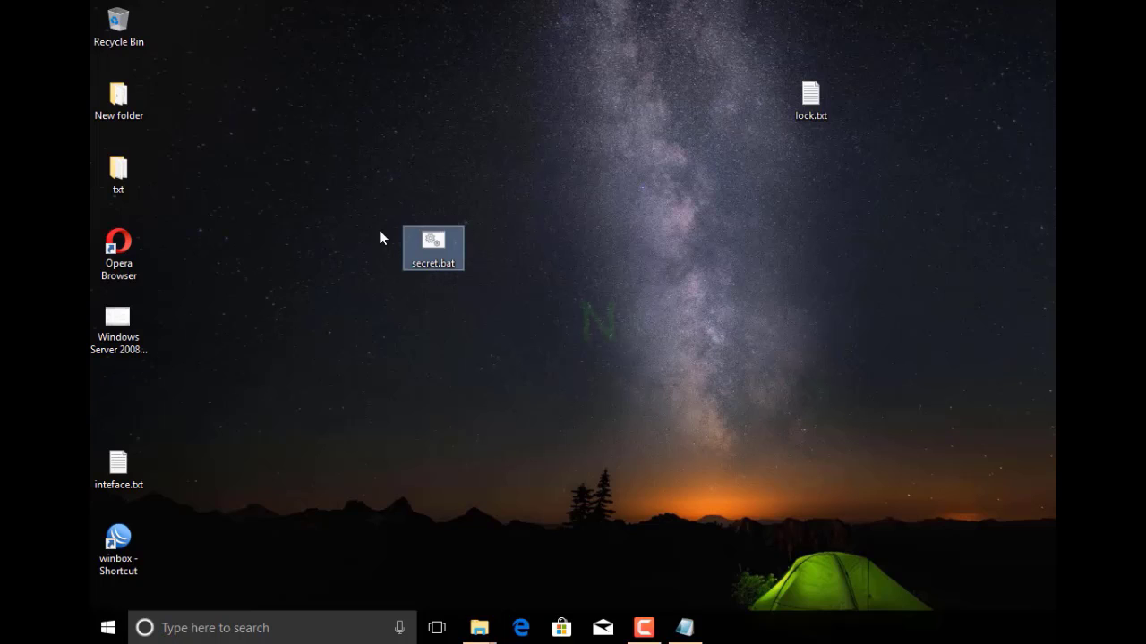
pyautogui.click(366, 219)
pyautogui.moveTo(381, 190); pyautogui.dragTo(537, 349)
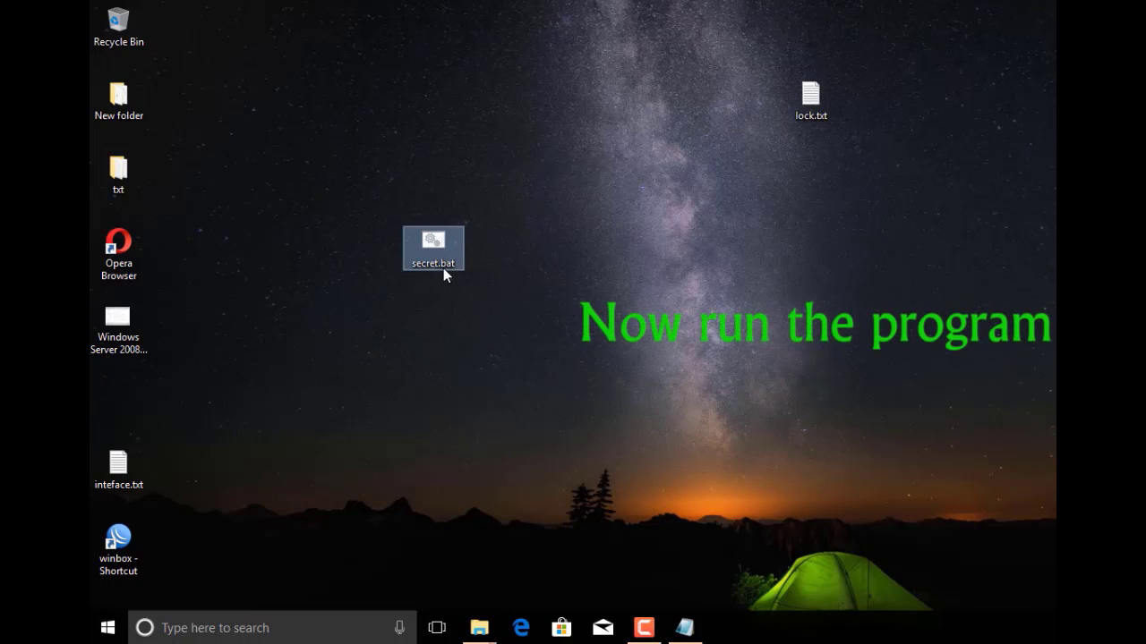
pyautogui.rightClick(440, 262)
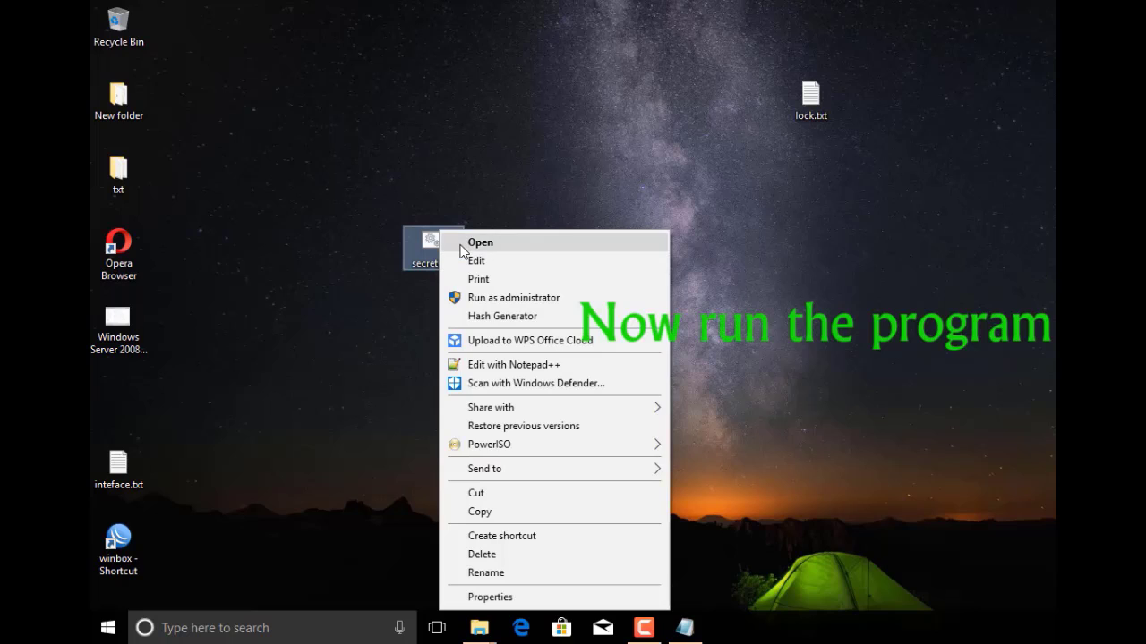
pyautogui.click(460, 243)
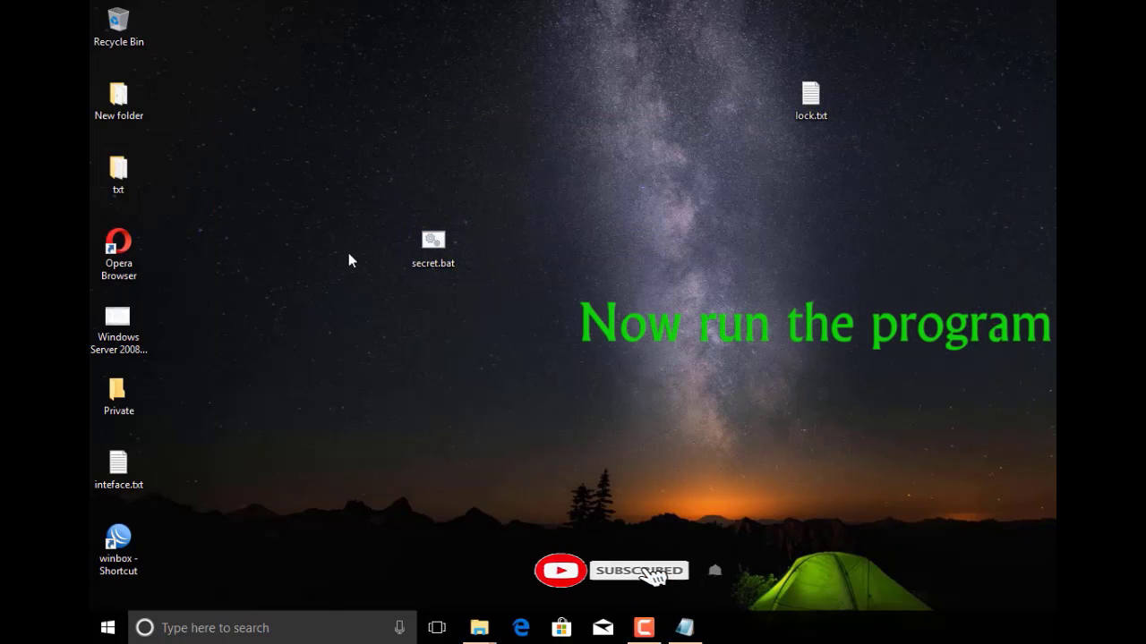
# Drag the screenshot, Opera shortcut, txt folder, inteface.txt and winbox shortcut into Private
pyautogui.moveTo(134, 390); pyautogui.dragTo(457, 389)
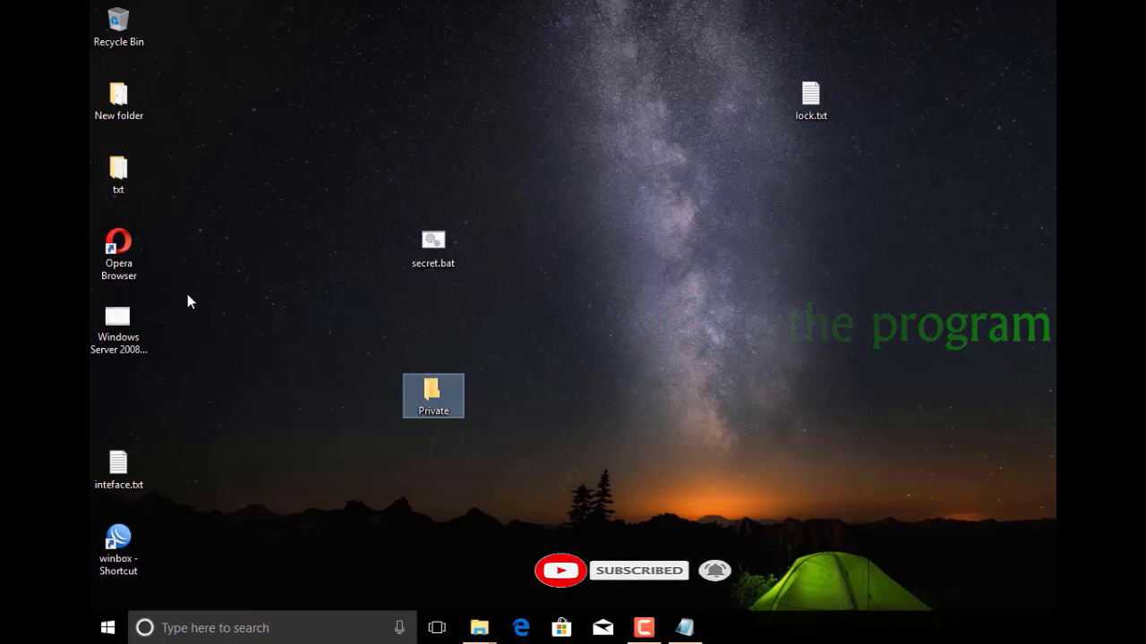
pyautogui.click(130, 330)
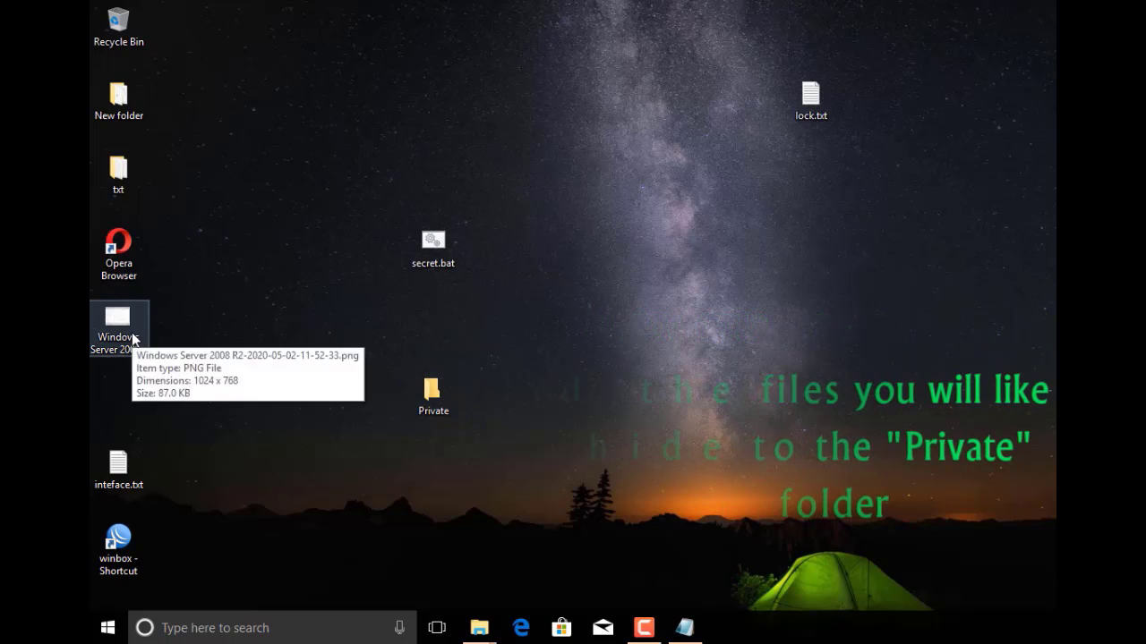
pyautogui.keyDown('ctrl'); pyautogui.click(121, 262); pyautogui.keyUp('ctrl')
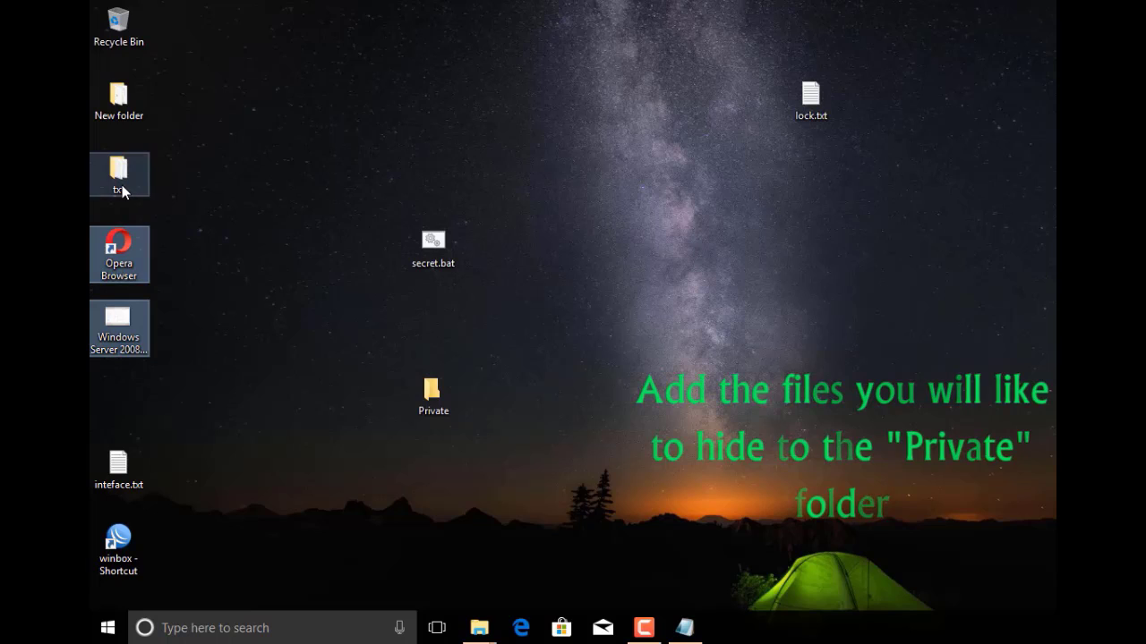
pyautogui.keyDown('ctrl'); pyautogui.click(118, 175); pyautogui.keyUp('ctrl')
pyautogui.keyDown('ctrl'); pyautogui.click(118, 467); pyautogui.keyUp('ctrl')
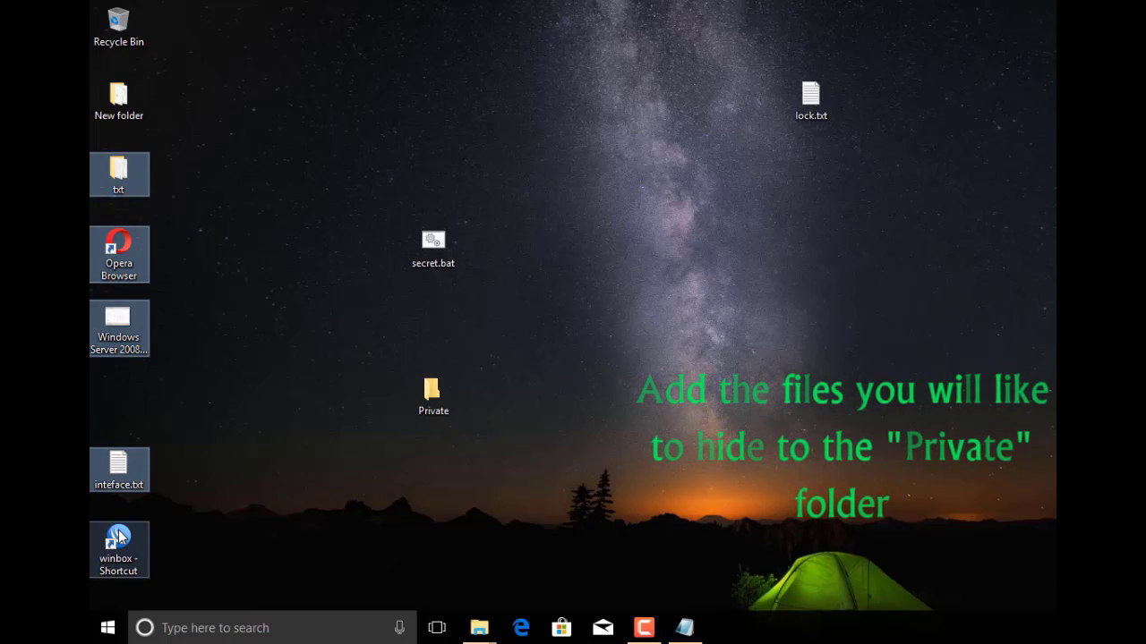
pyautogui.keyDown('ctrl'); pyautogui.click(119, 537); pyautogui.keyUp('ctrl')
pyautogui.moveTo(132, 461); pyautogui.dragTo(427, 402)
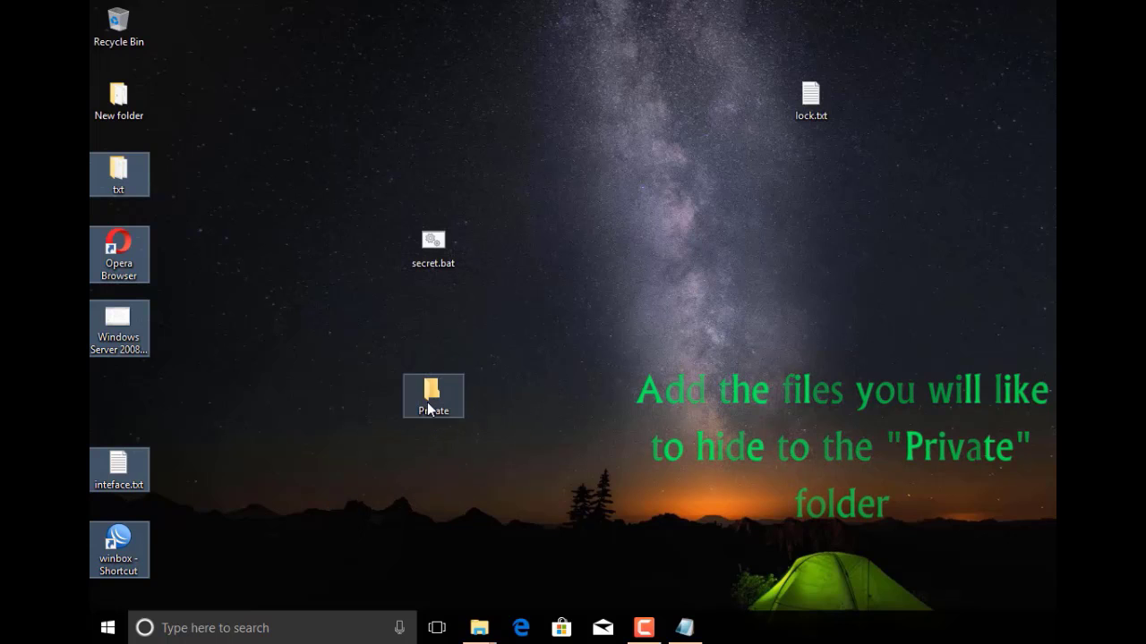
# Open the Private folder and confirm all five items are inside
pyautogui.doubleClick(432, 395)
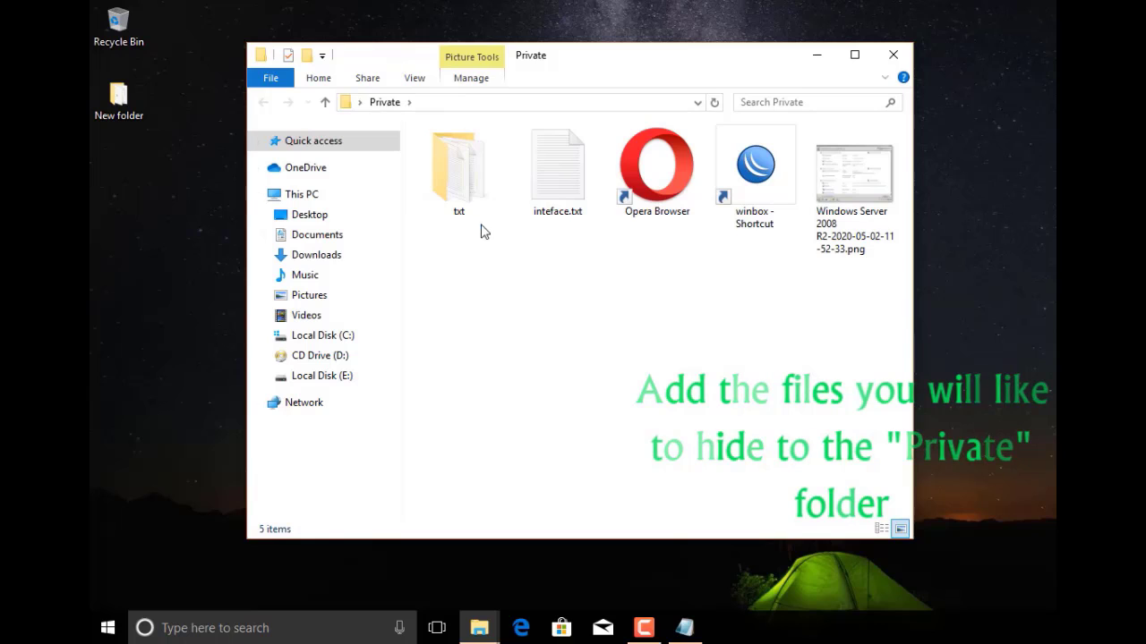
pyautogui.moveTo(481, 237); pyautogui.dragTo(883, 140)
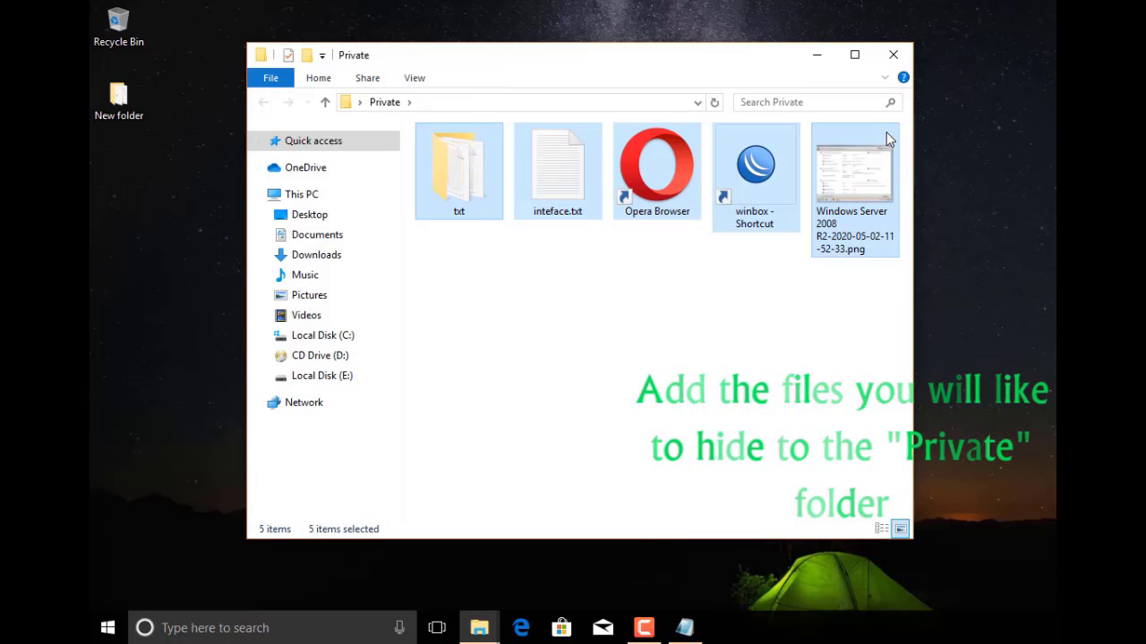
pyautogui.click(765, 327)
# Close the Private window, rerun secret.bat and answer y to lock and hide Private
pyautogui.click(894, 56)
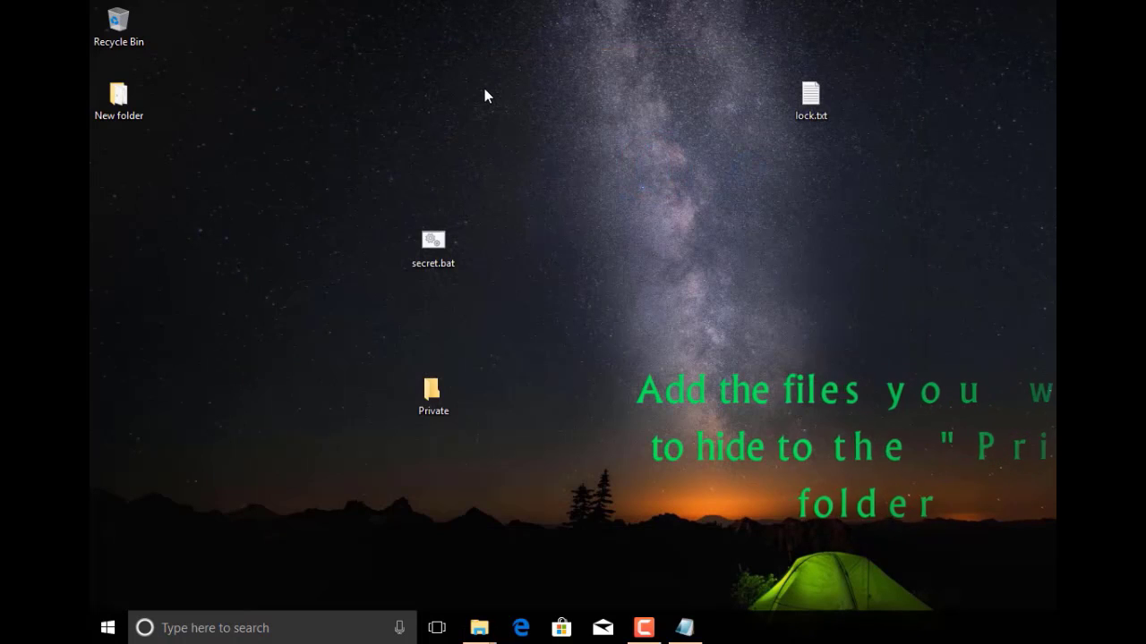
pyautogui.rightClick(433, 240)
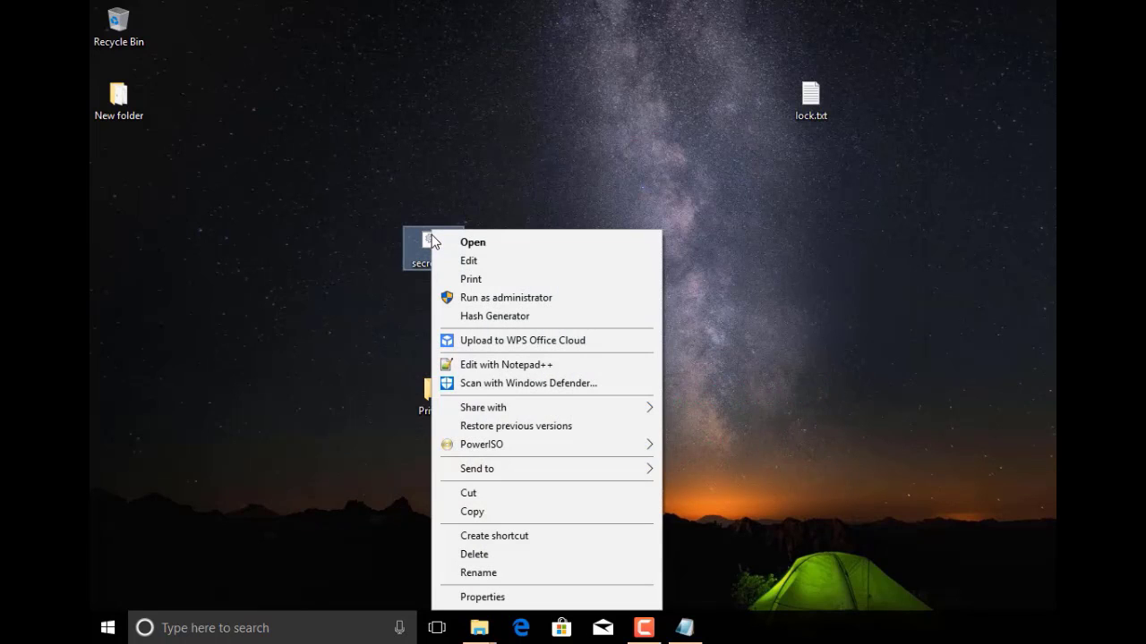
pyautogui.click(473, 242)
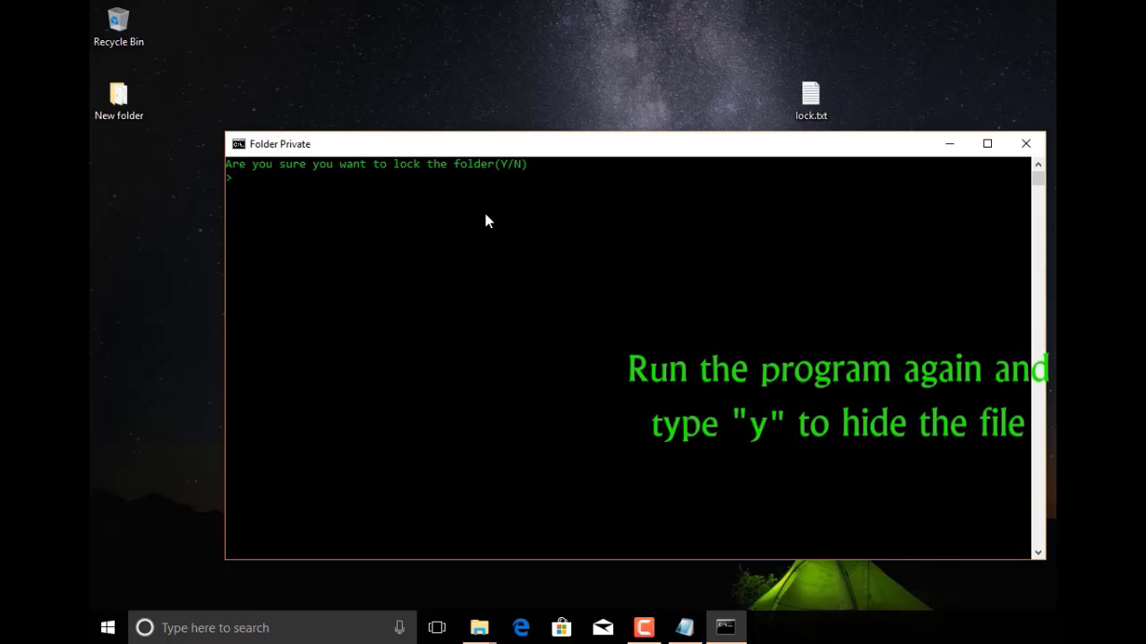
pyautogui.write('y')
pyautogui.press('Return')
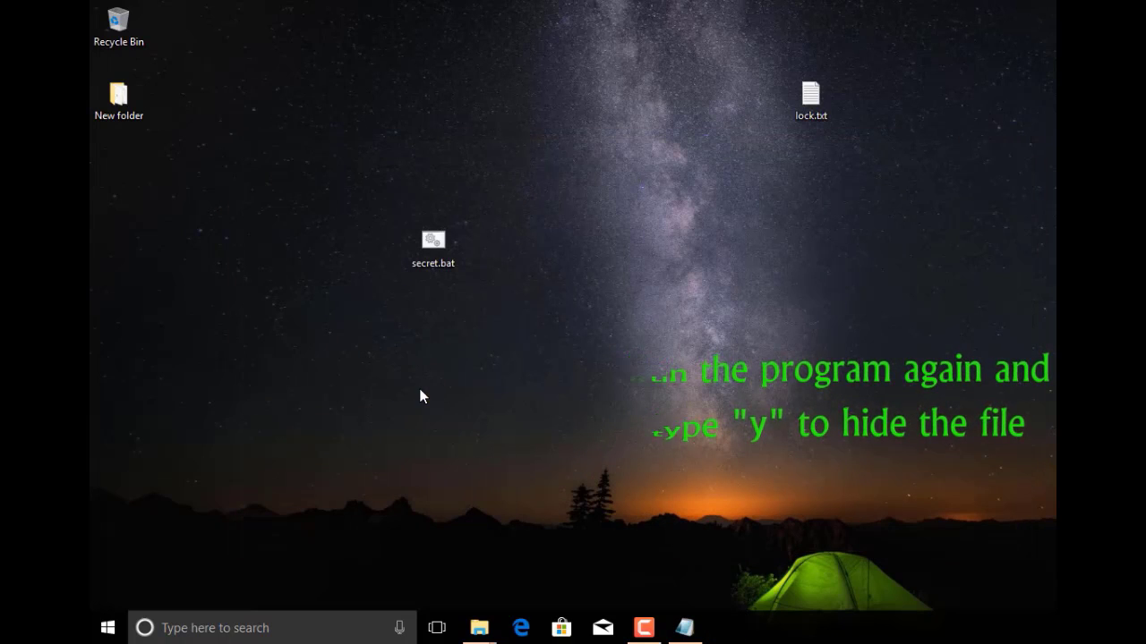
pyautogui.moveTo(330, 356); pyautogui.dragTo(652, 239)
pyautogui.click(653, 238)
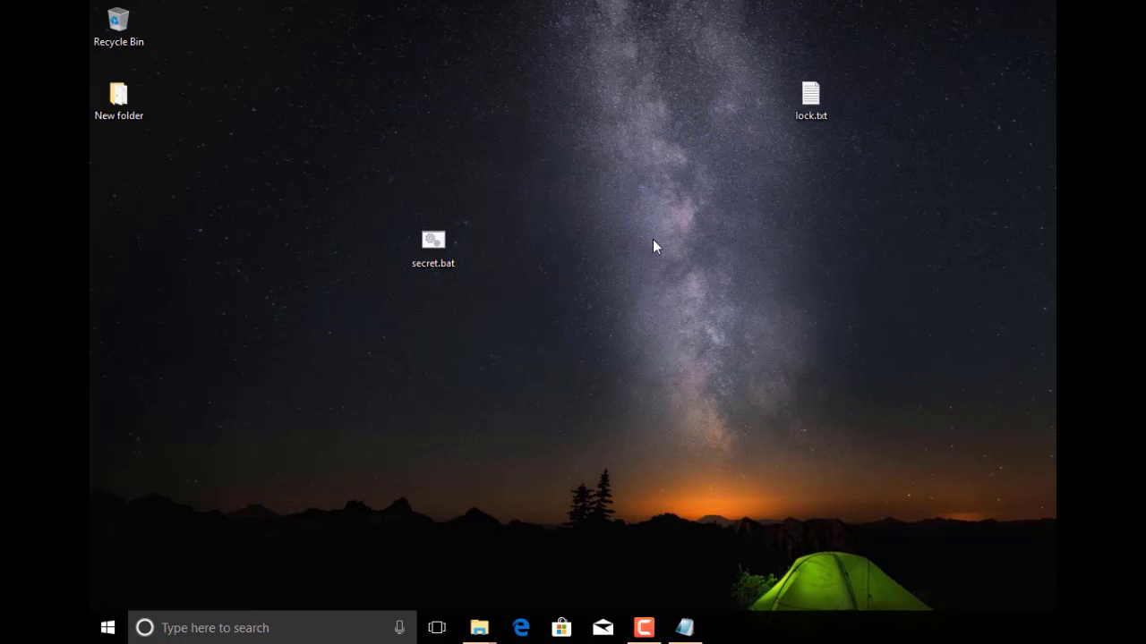
pyautogui.click(436, 243)
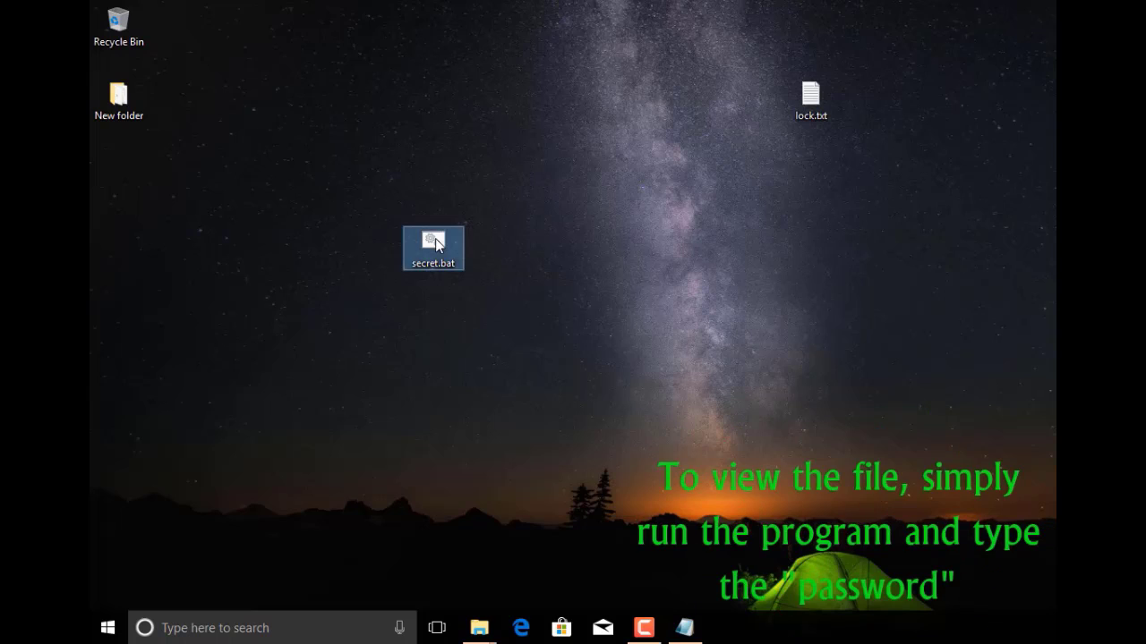
# Run secret.bat again and submit the unlock password to restore the Private folder
pyautogui.rightClick(436, 242)
pyautogui.click(448, 243)
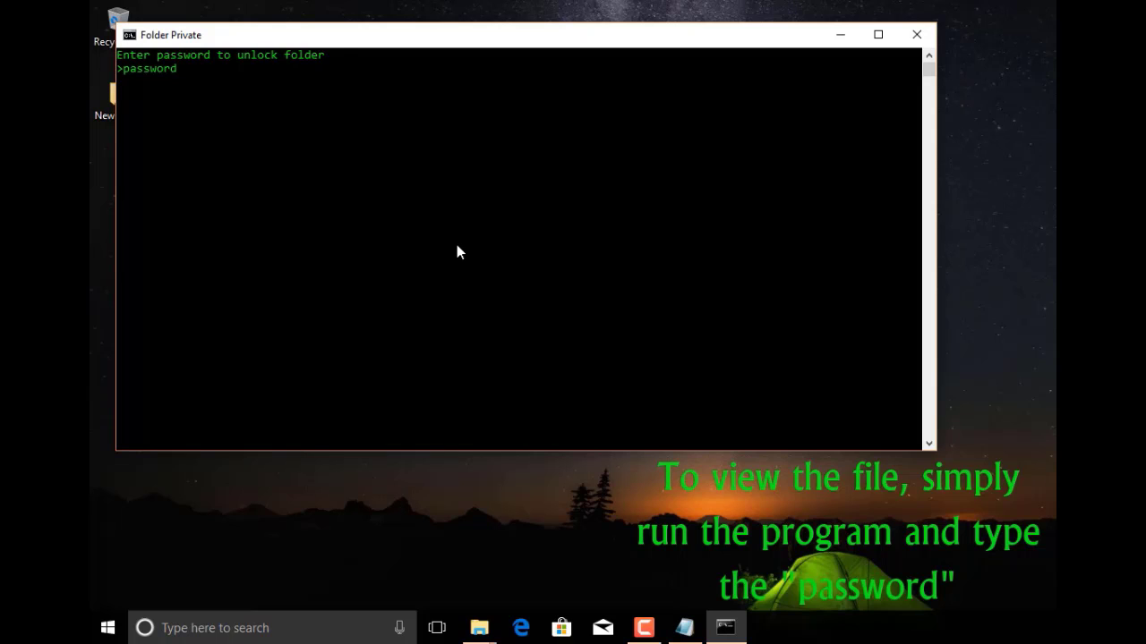
pyautogui.press('Return')
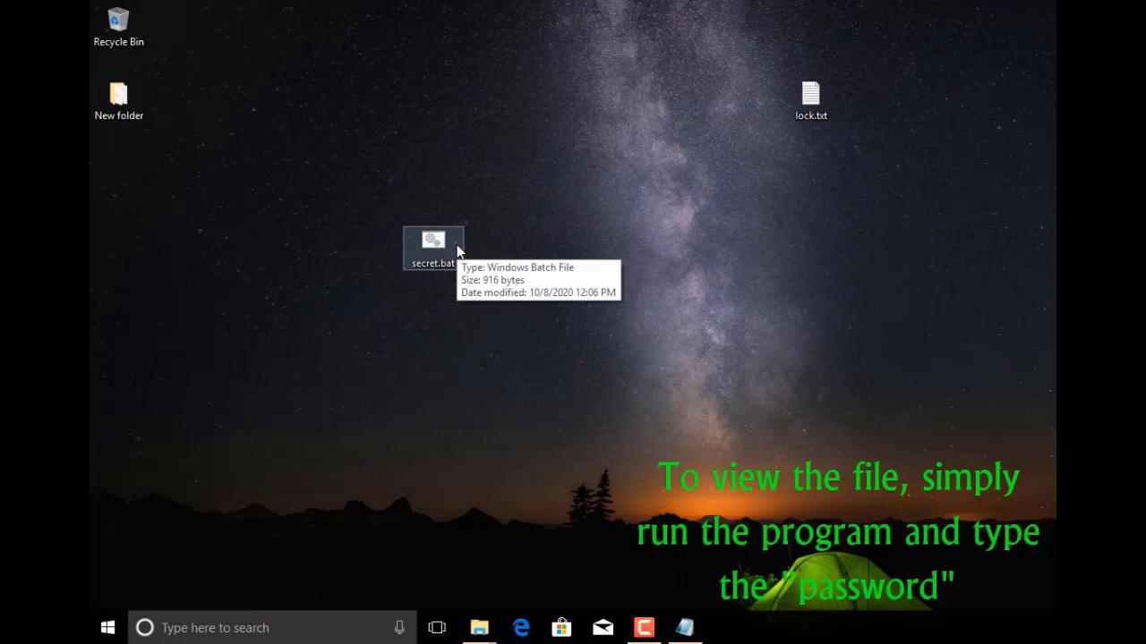
# Open the restored Private folder, check its five items, then close the window
pyautogui.moveTo(376, 413); pyautogui.dragTo(422, 390)
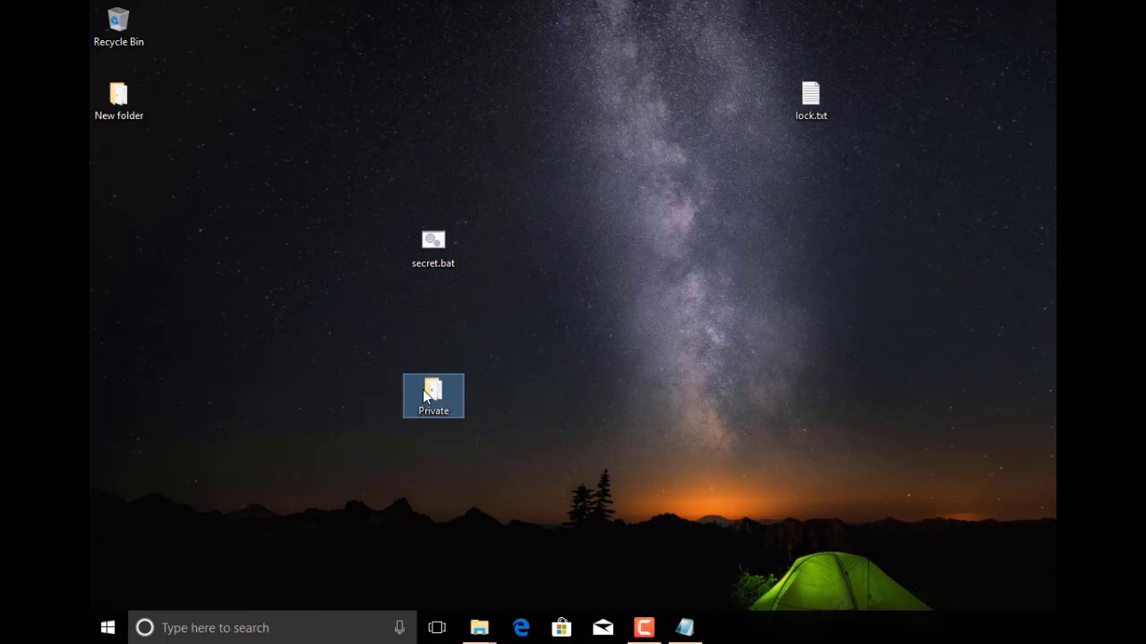
pyautogui.doubleClick(425, 386)
pyautogui.moveTo(457, 295); pyautogui.dragTo(793, 215)
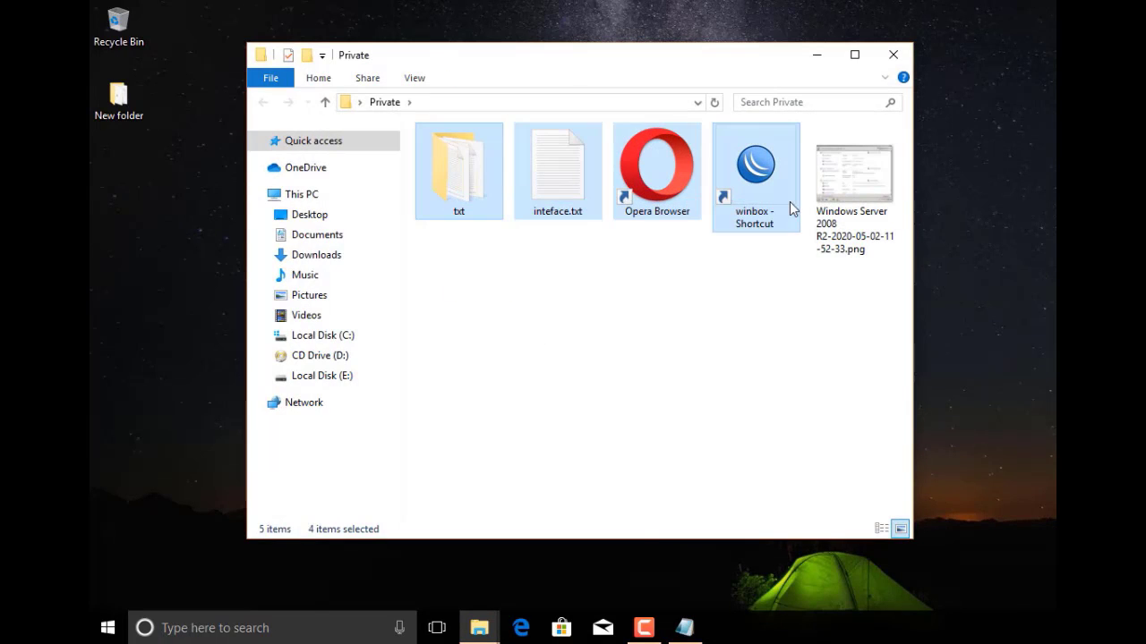
pyautogui.click(724, 381)
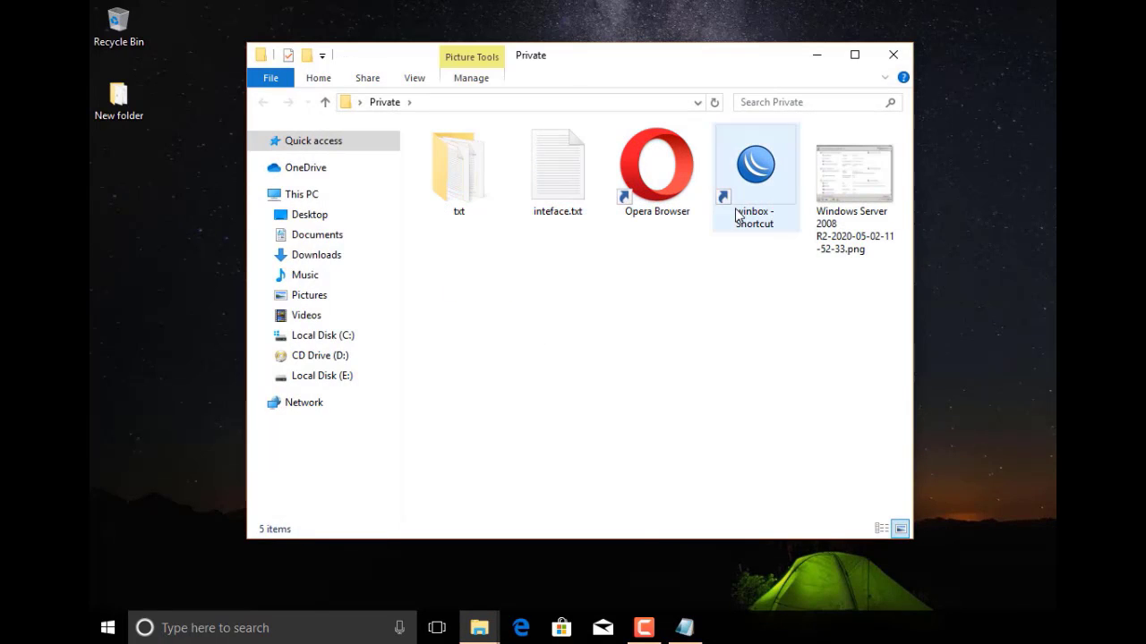
pyautogui.click(892, 58)
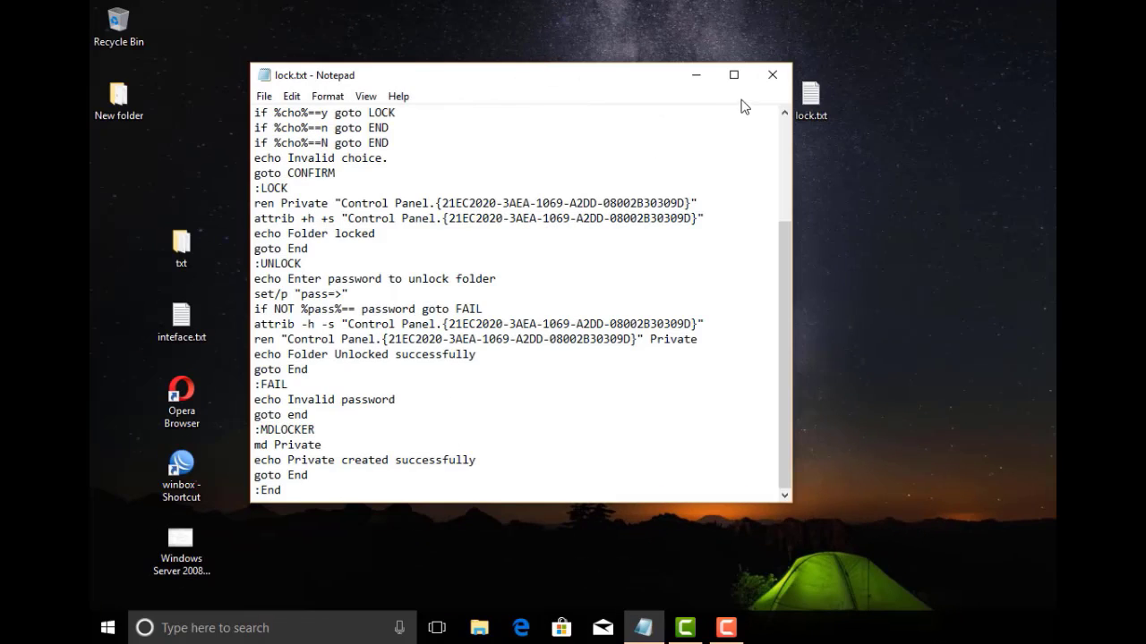
# Minimize lock.txt and launch a new Notepad window via Start search 'notepa'
pyautogui.click(698, 85)
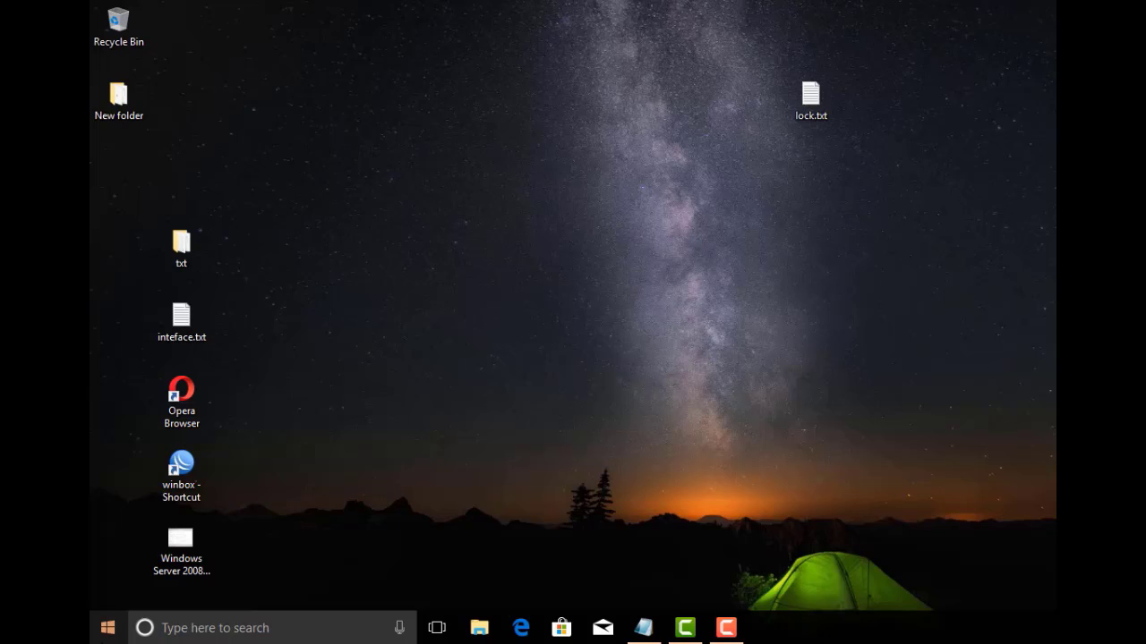
pyautogui.click(108, 628)
pyautogui.write('no')
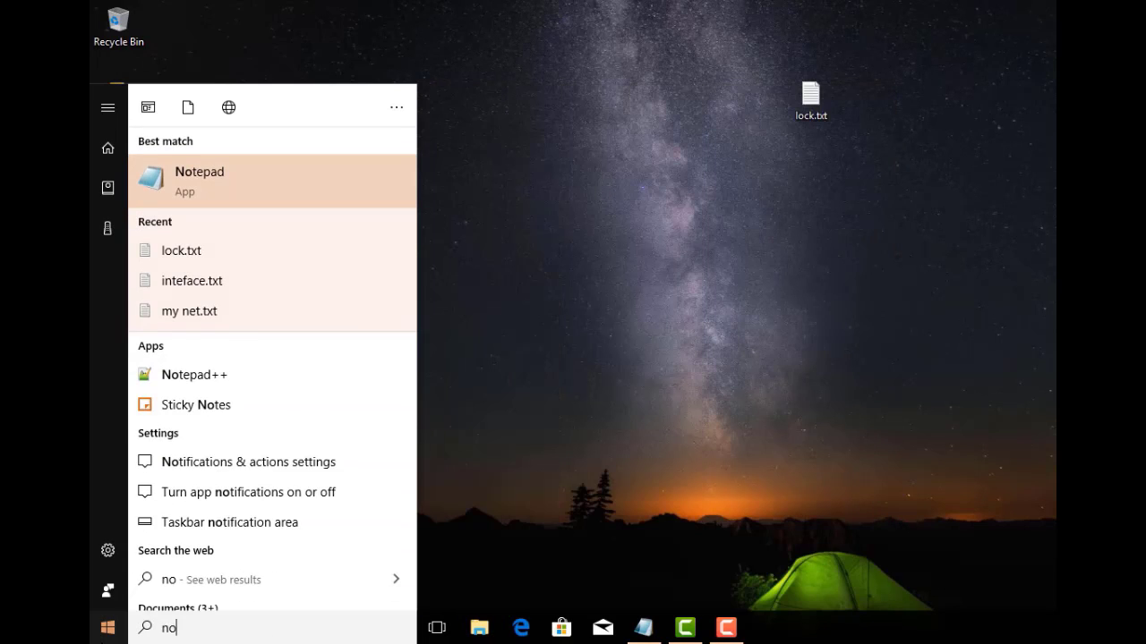
pyautogui.write('tepa')
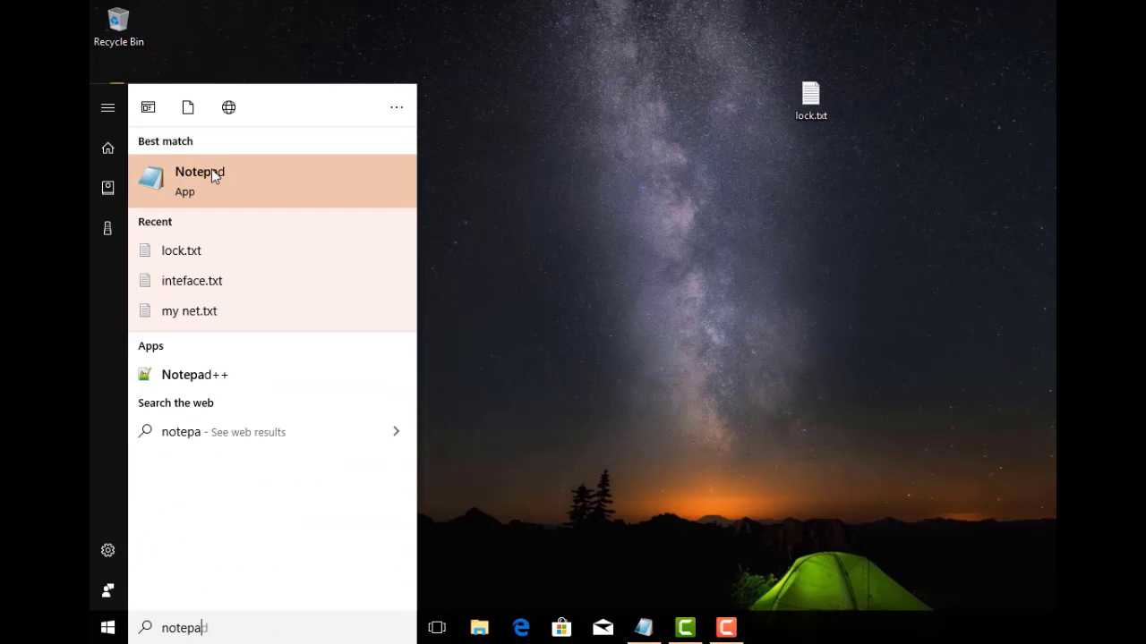
pyautogui.click(212, 168)
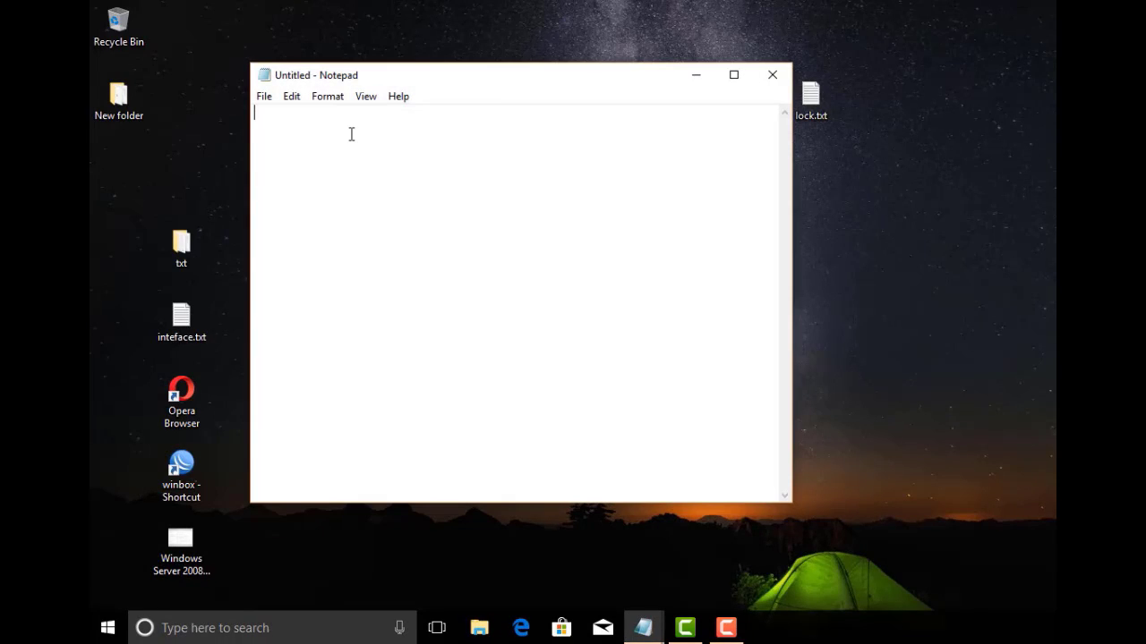
# Paste the folder-locker script and scroll back up to its first line
pyautogui.rightClick(351, 136)
pyautogui.click(391, 206)
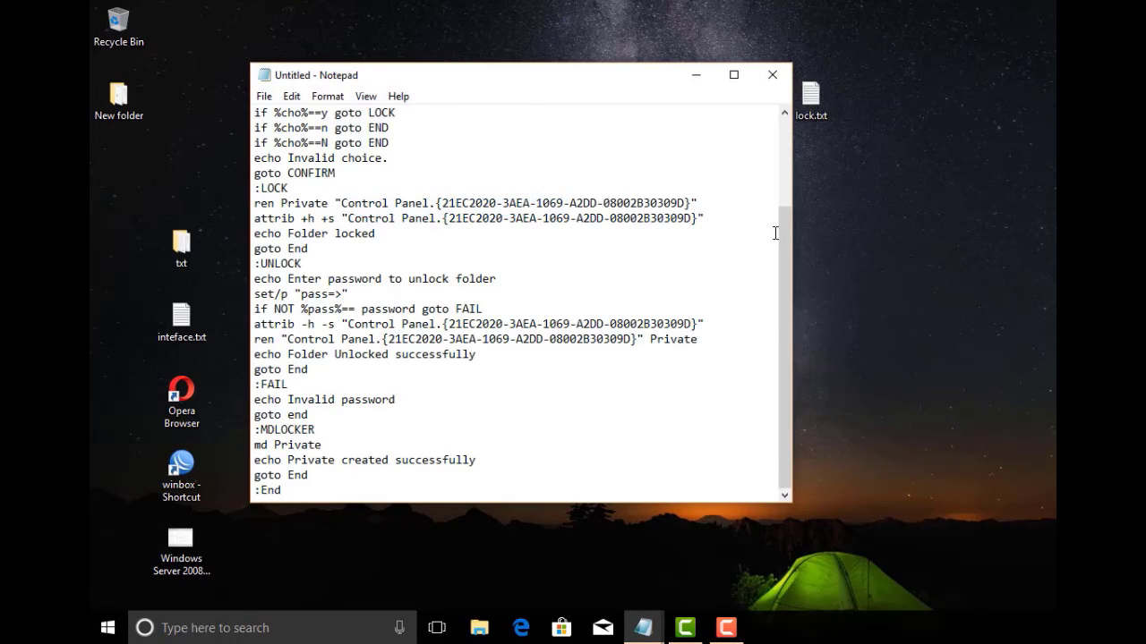
pyautogui.moveTo(778, 246); pyautogui.dragTo(777, 131)
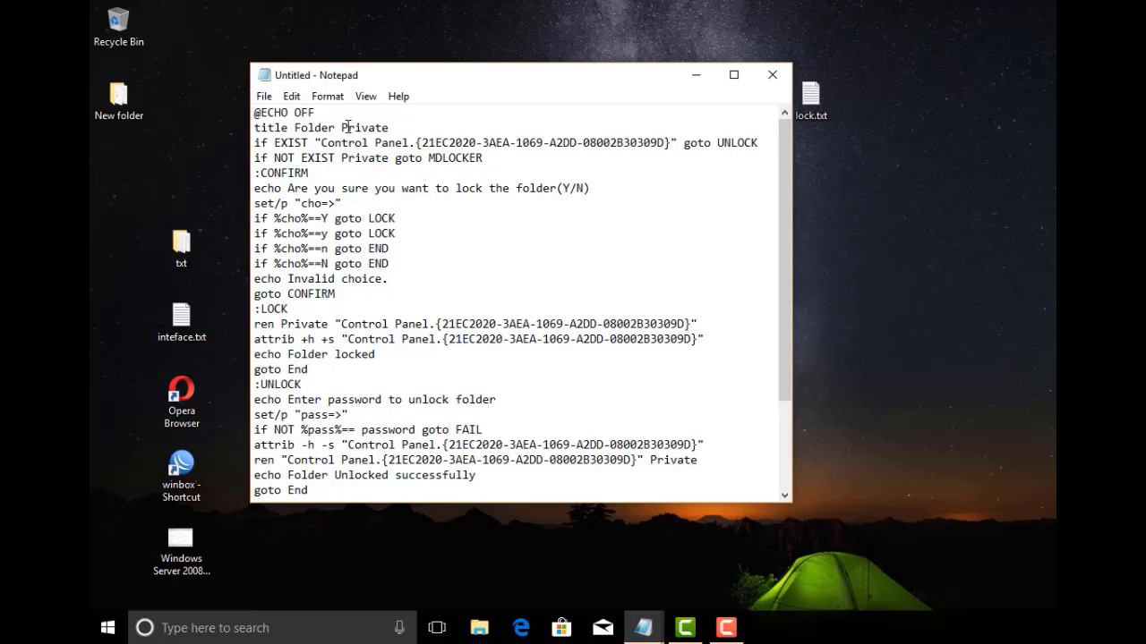
# Open the Replace dialog from the Edit menu
pyautogui.moveTo(340, 127); pyautogui.dragTo(389, 127)
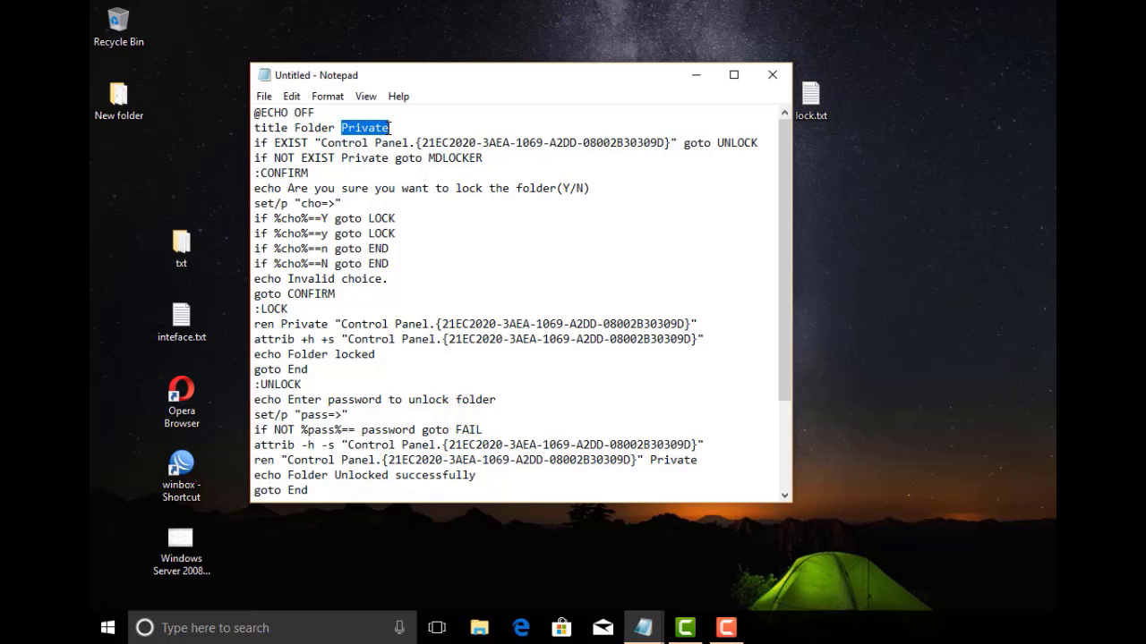
pyautogui.click(391, 128)
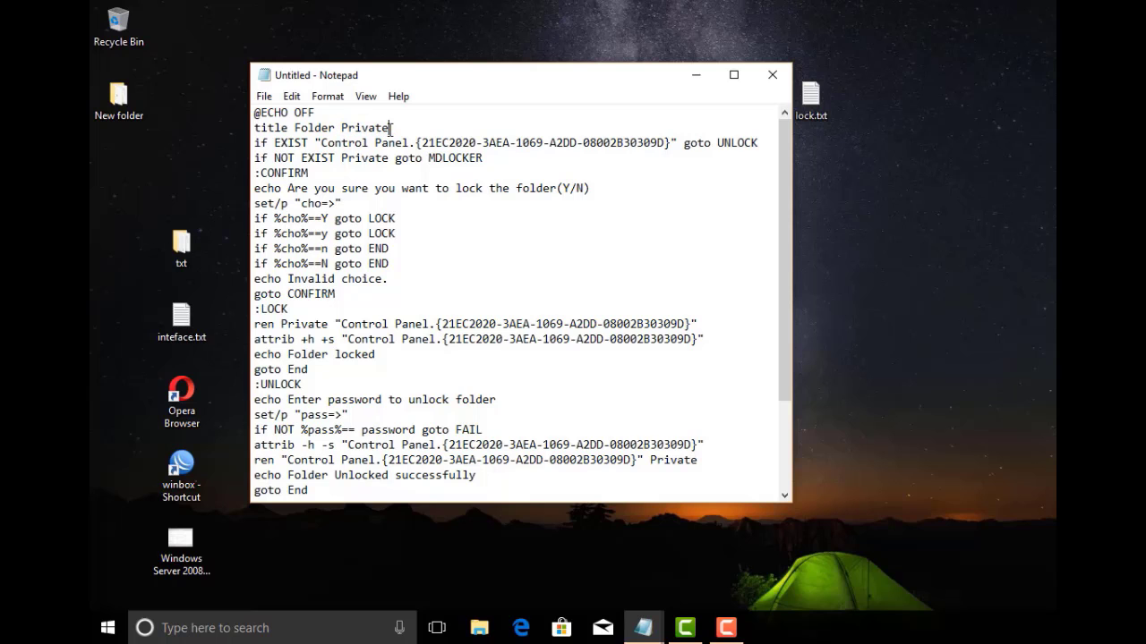
pyautogui.click(291, 97)
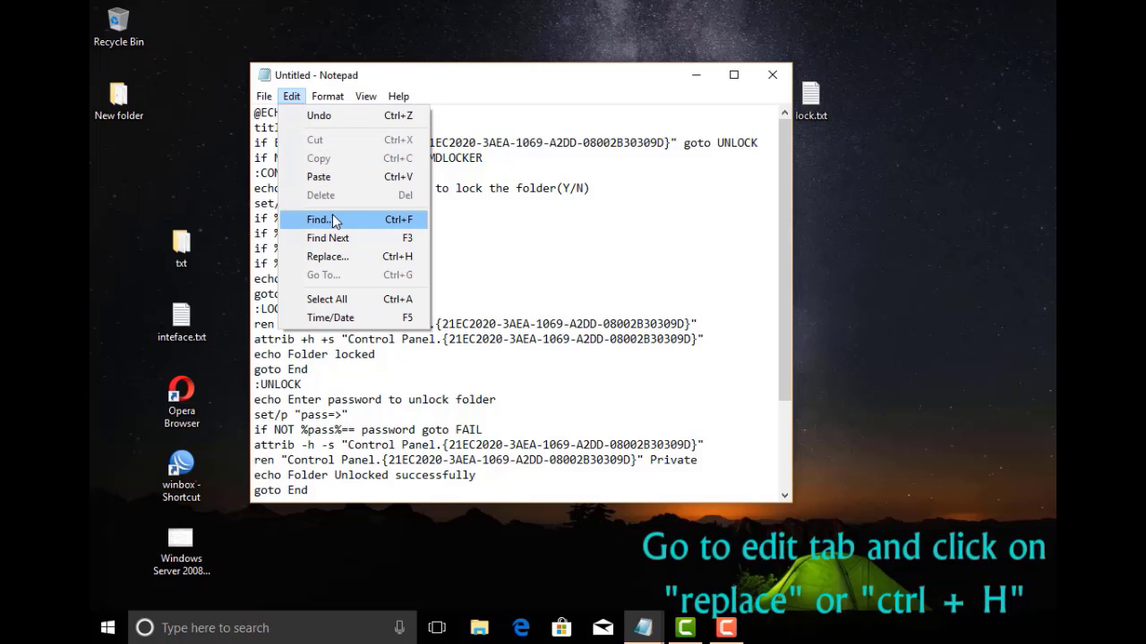
pyautogui.click(404, 257)
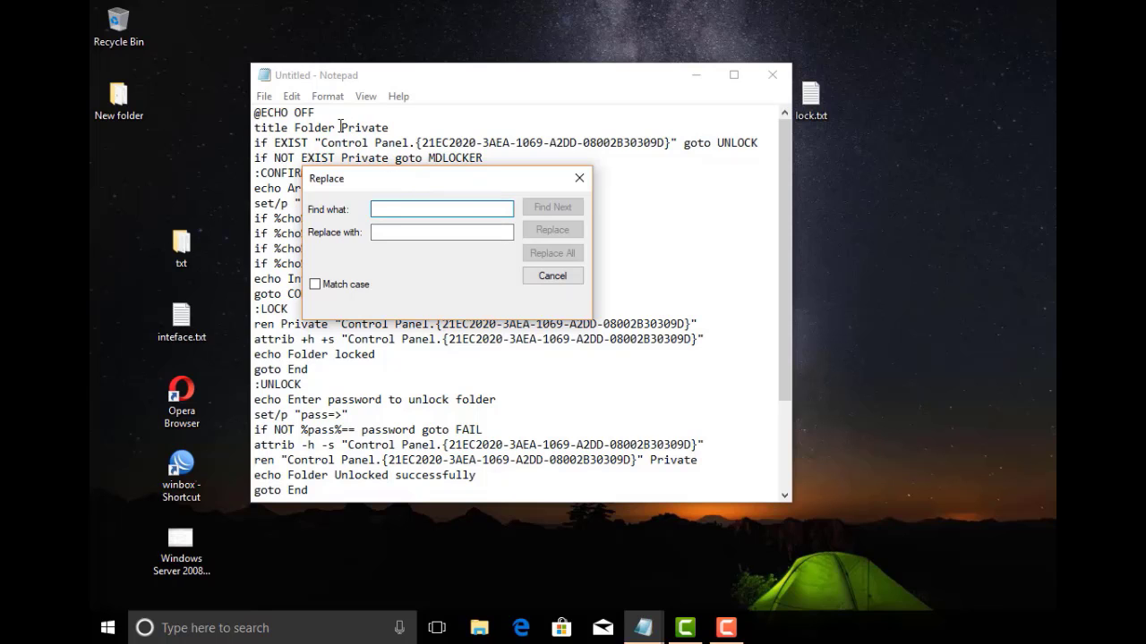
# Find 'Private' and replace all with SECRETSTUFF
pyautogui.moveTo(340, 126); pyautogui.dragTo(362, 130)
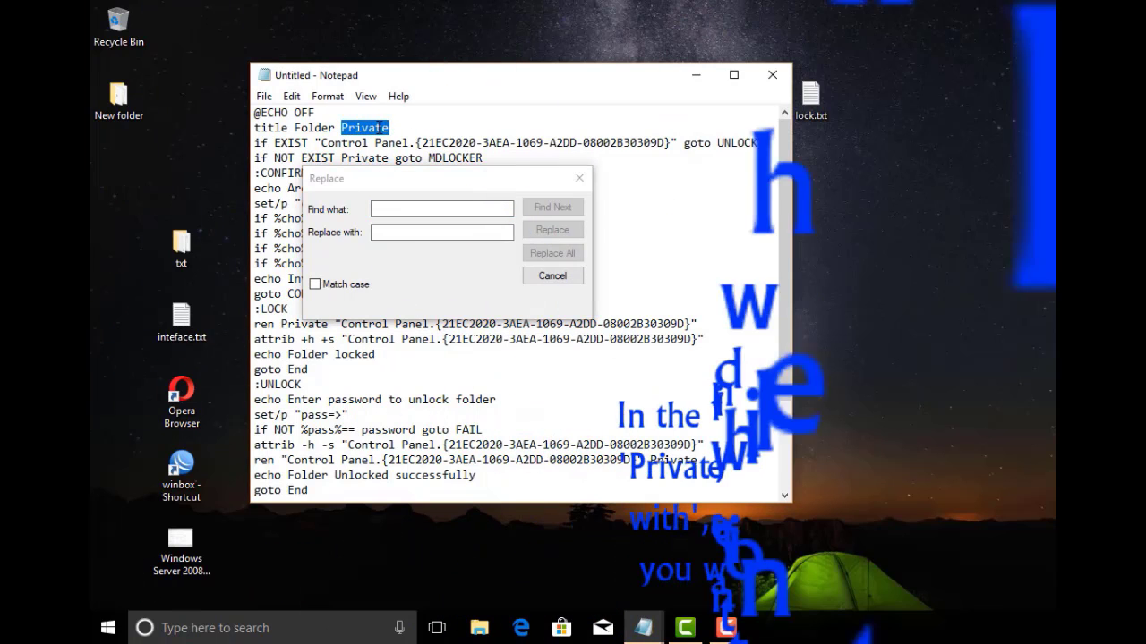
pyautogui.rightClick(381, 128)
pyautogui.click(410, 184)
pyautogui.click(406, 210)
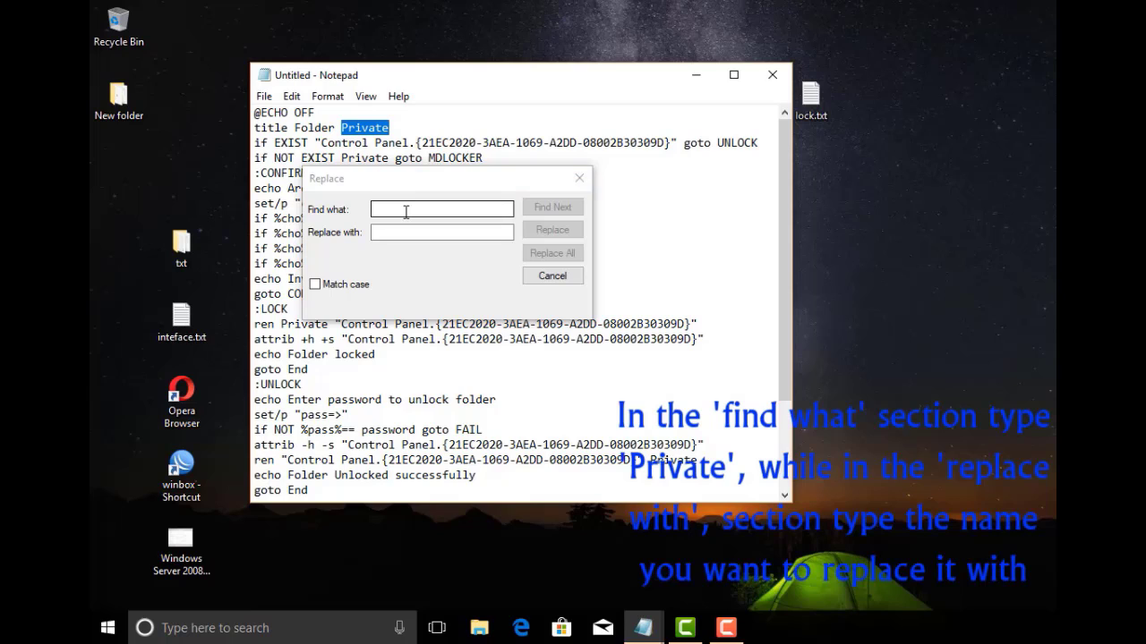
pyautogui.rightClick(405, 211)
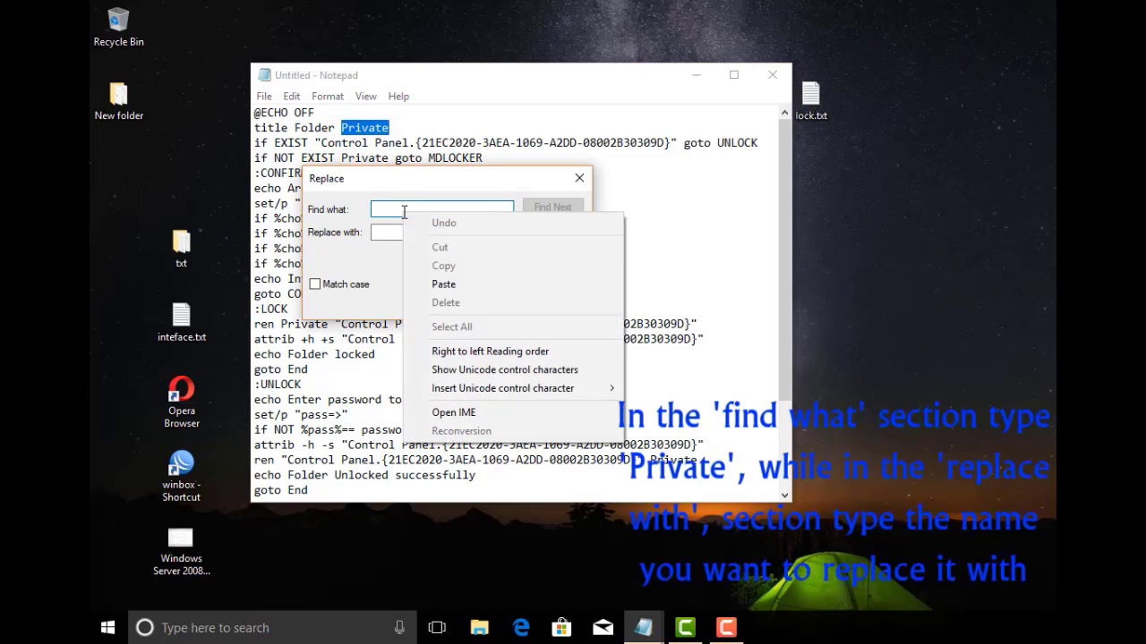
pyautogui.click(439, 281)
pyautogui.click(405, 231)
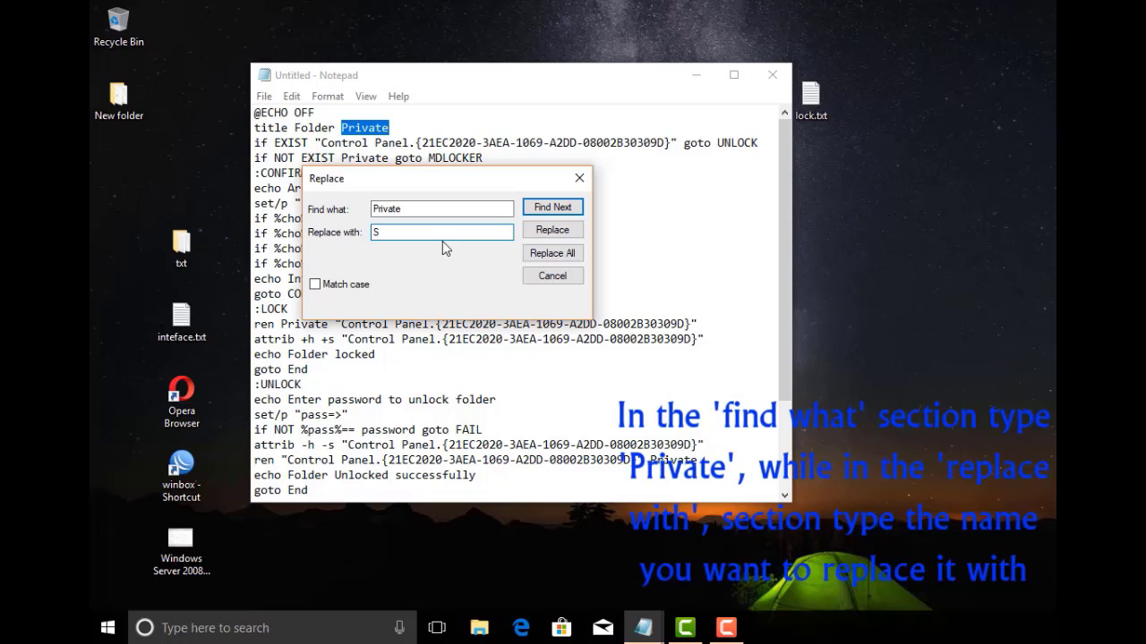
pyautogui.moveTo(472, 177); pyautogui.dragTo(881, 159)
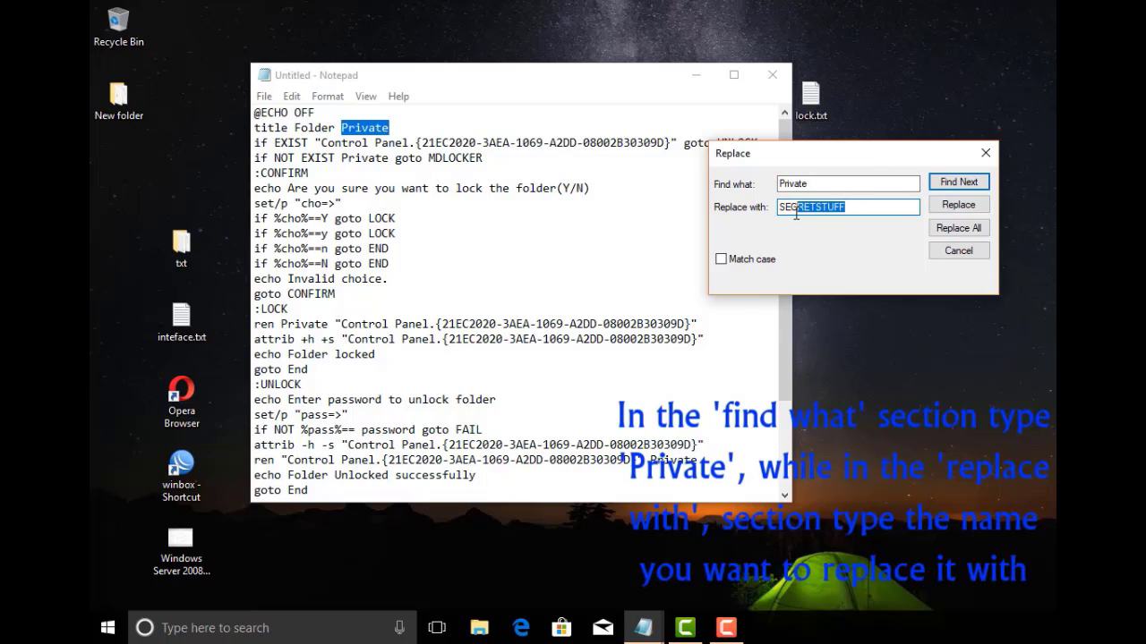
pyautogui.click(941, 232)
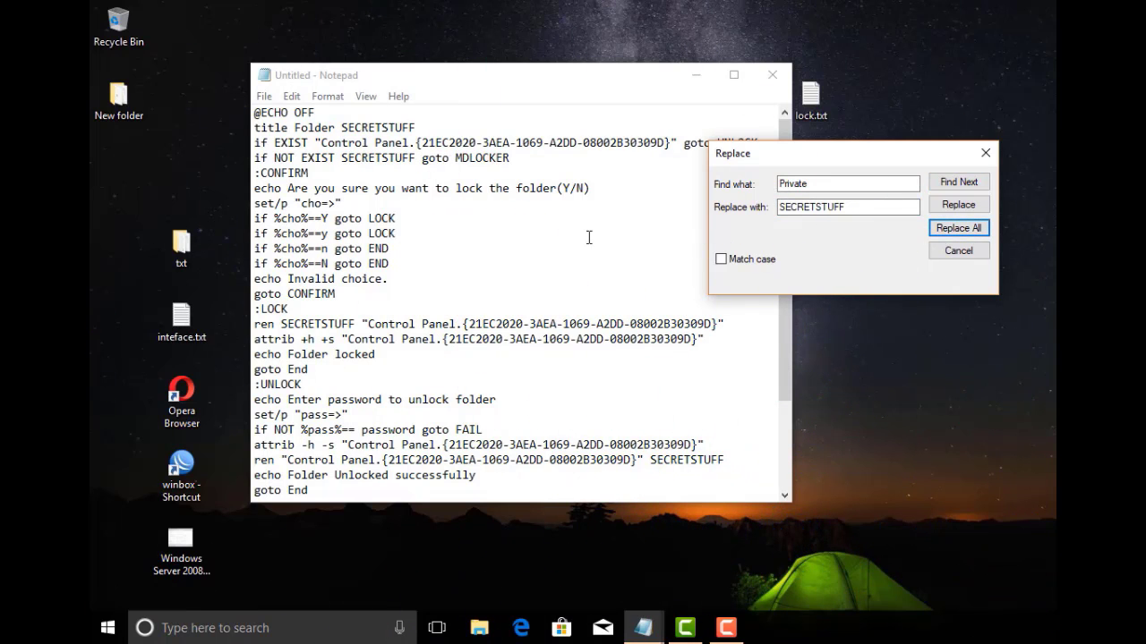
# Check SECRETSTUFF on the title, if NOT EXIST, ren and md lines, then close Replace
pyautogui.moveTo(342, 125); pyautogui.dragTo(412, 128)
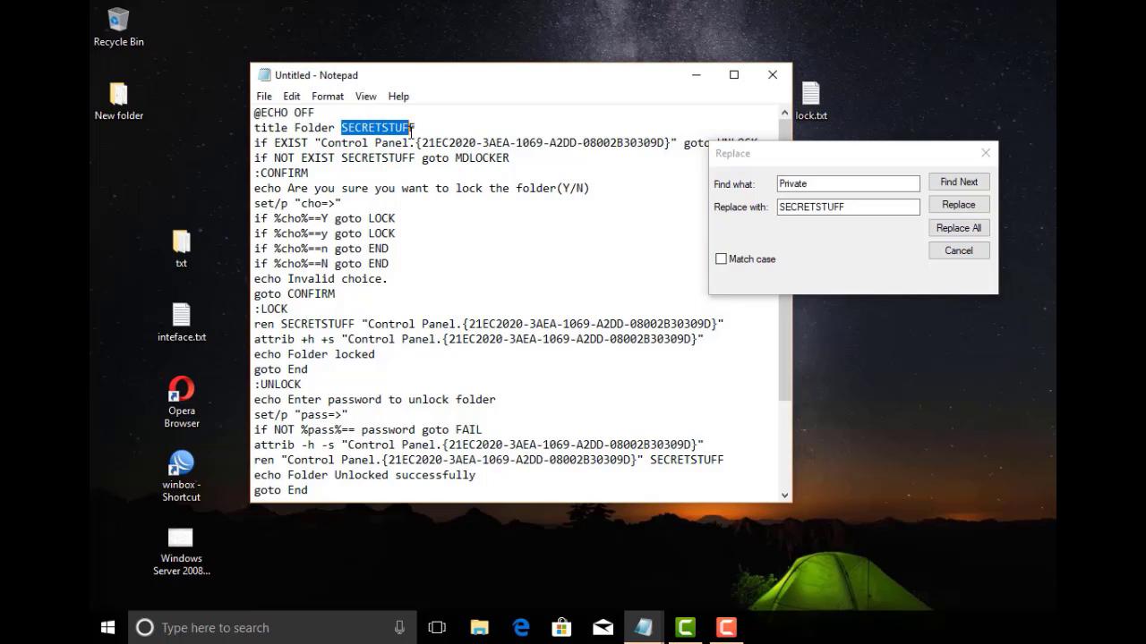
pyautogui.moveTo(343, 159); pyautogui.dragTo(410, 154)
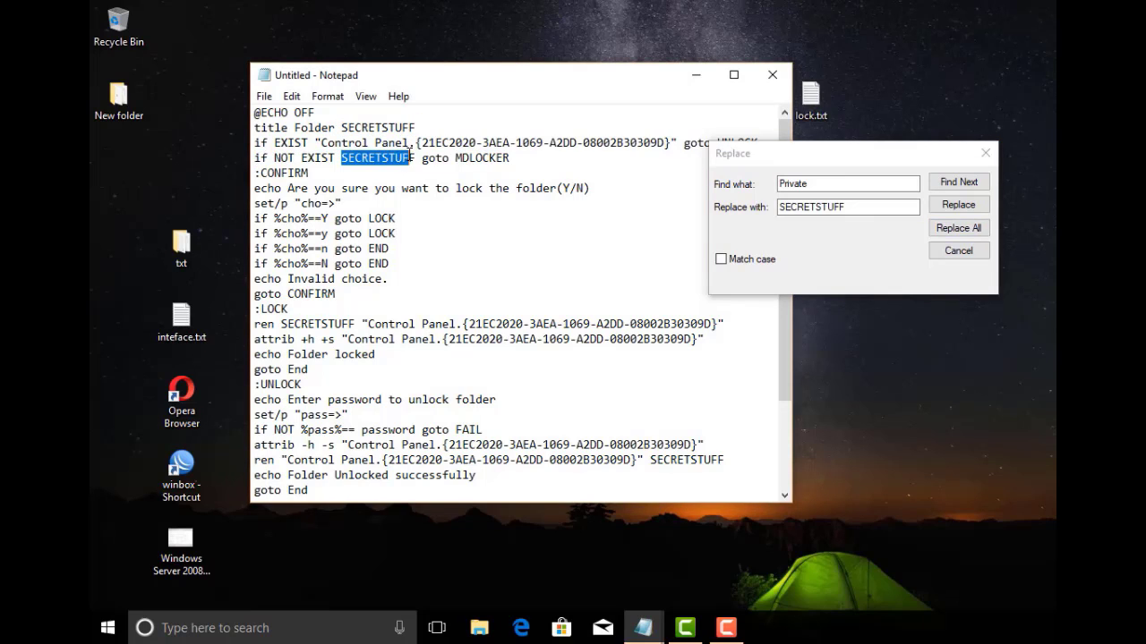
pyautogui.click(415, 243)
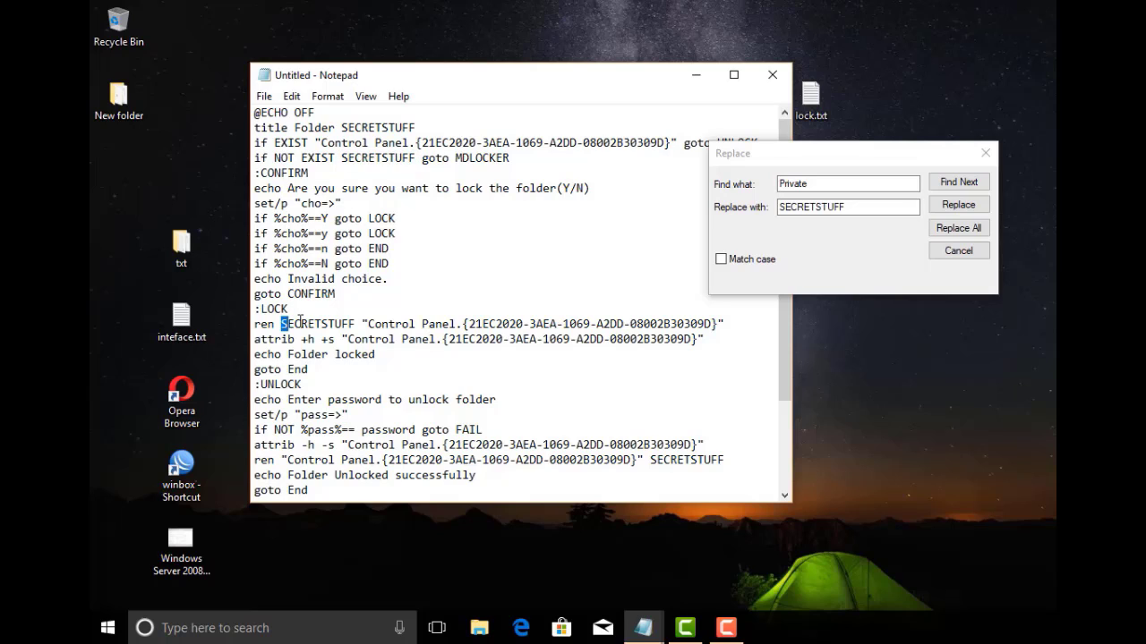
pyautogui.moveTo(300, 320); pyautogui.dragTo(353, 324)
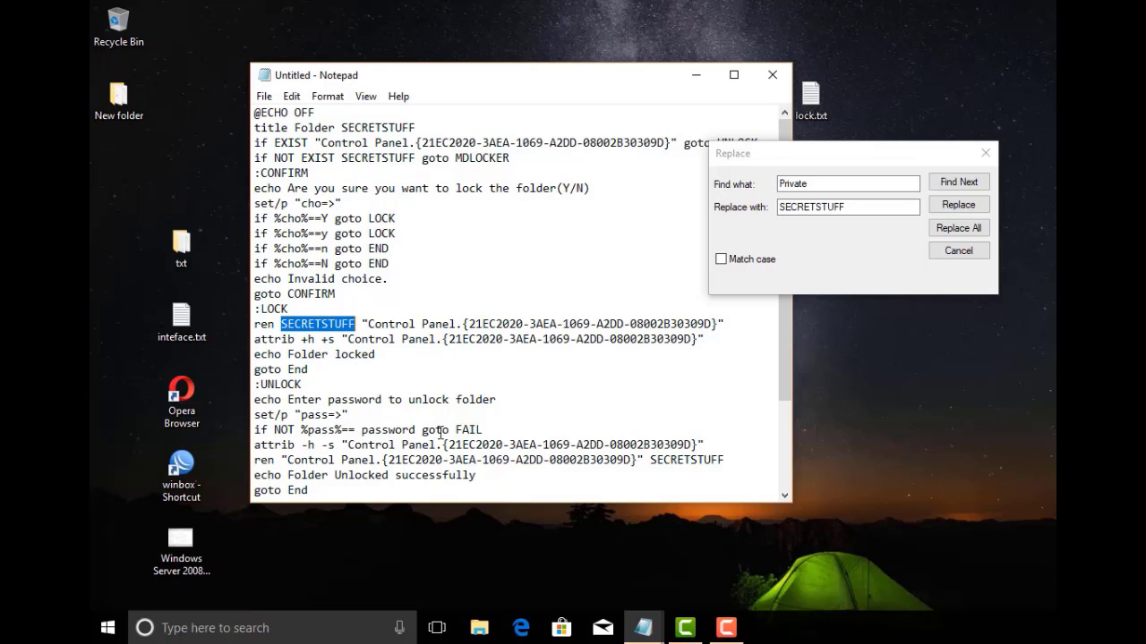
pyautogui.click(505, 461)
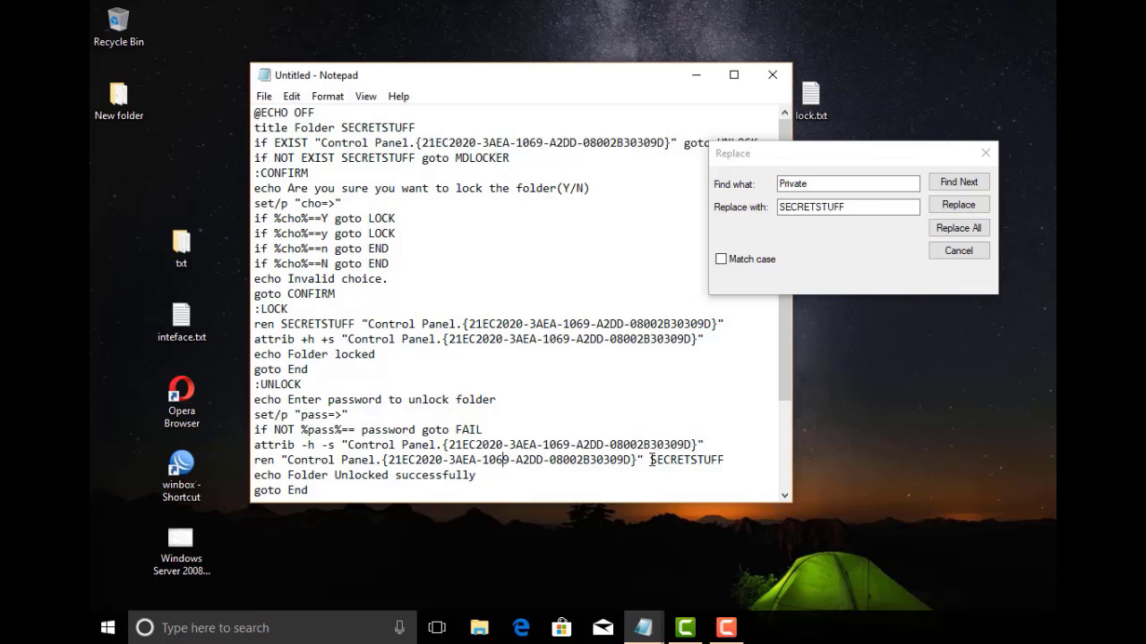
pyautogui.moveTo(652, 460); pyautogui.dragTo(723, 460)
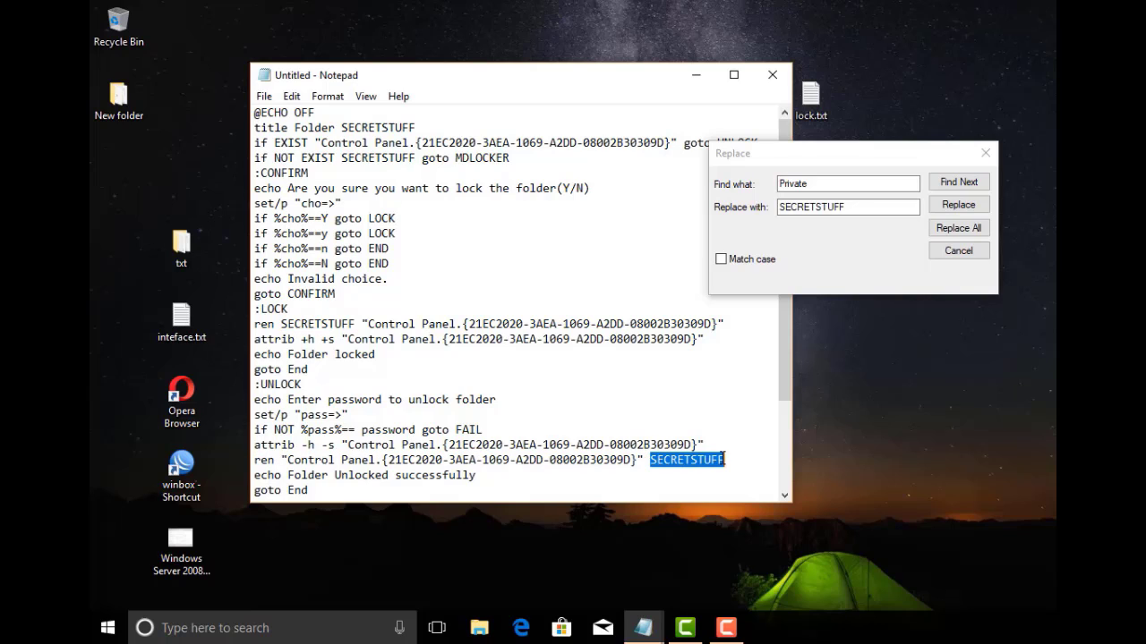
pyautogui.scroll(-2, 786, 436)
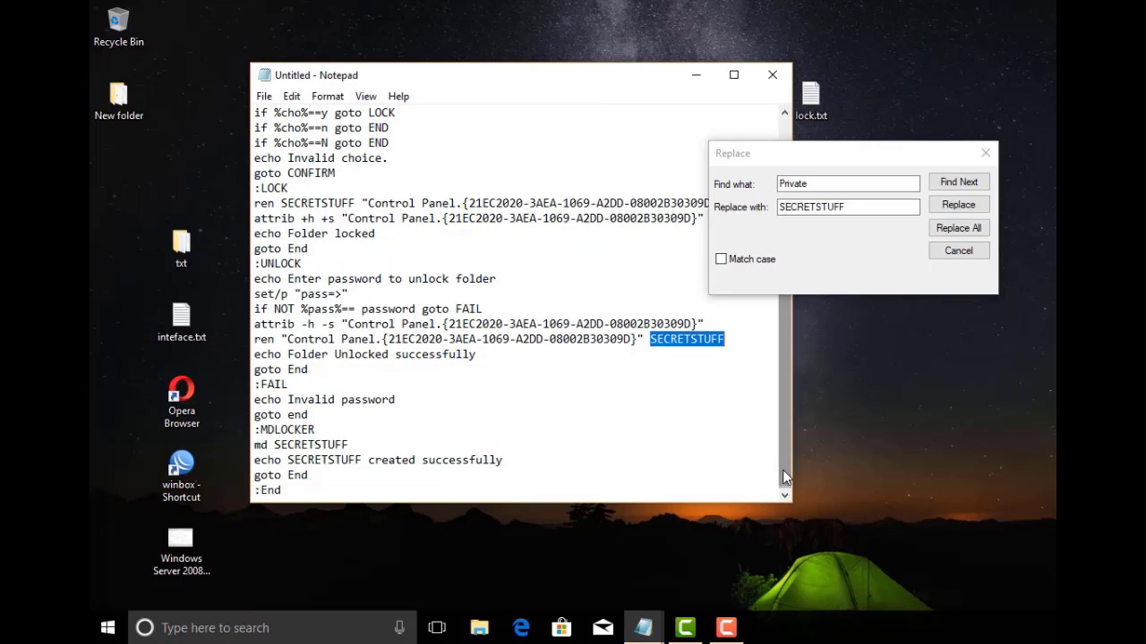
pyautogui.moveTo(280, 444); pyautogui.dragTo(364, 461)
pyautogui.click(447, 418)
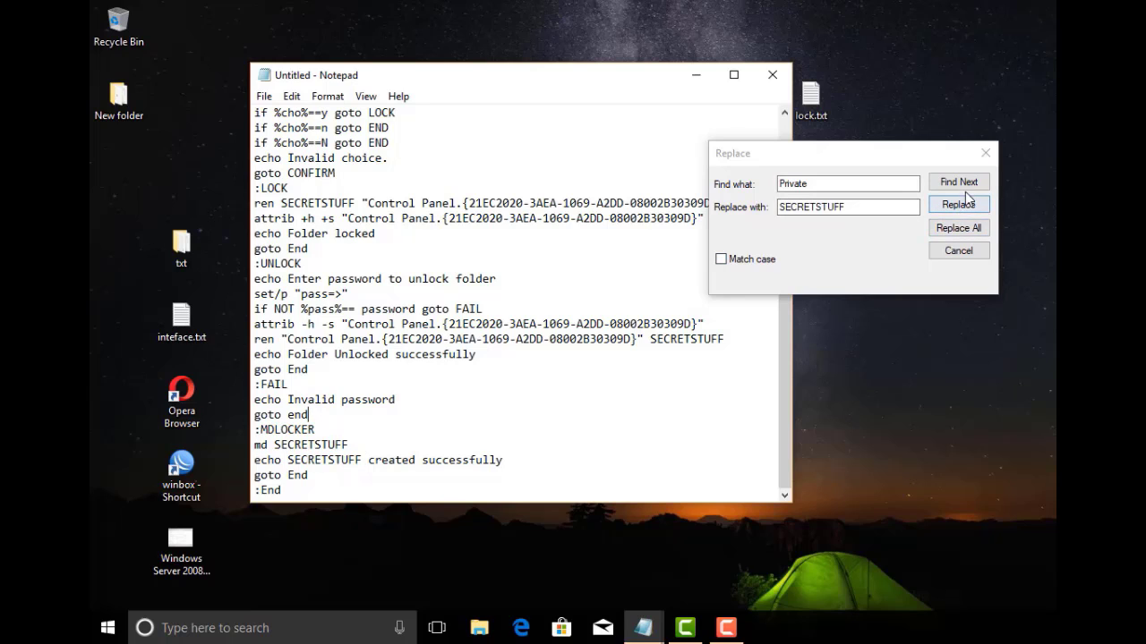
pyautogui.click(986, 153)
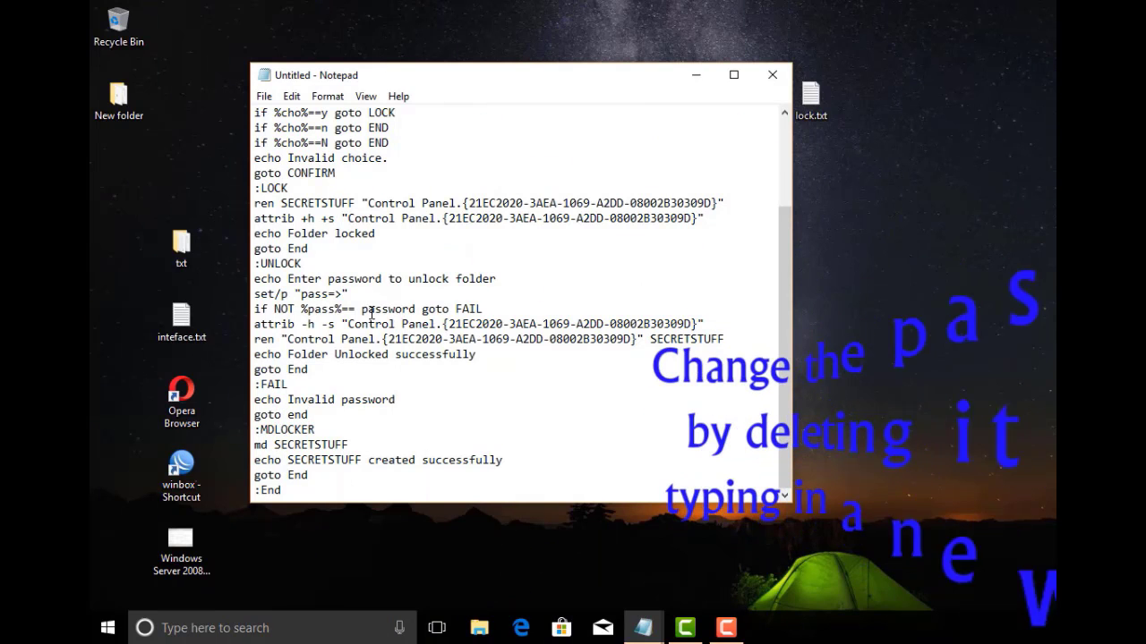
# Replace the default password after %pass%== with a new unlock password
pyautogui.moveTo(362, 309); pyautogui.dragTo(418, 307)
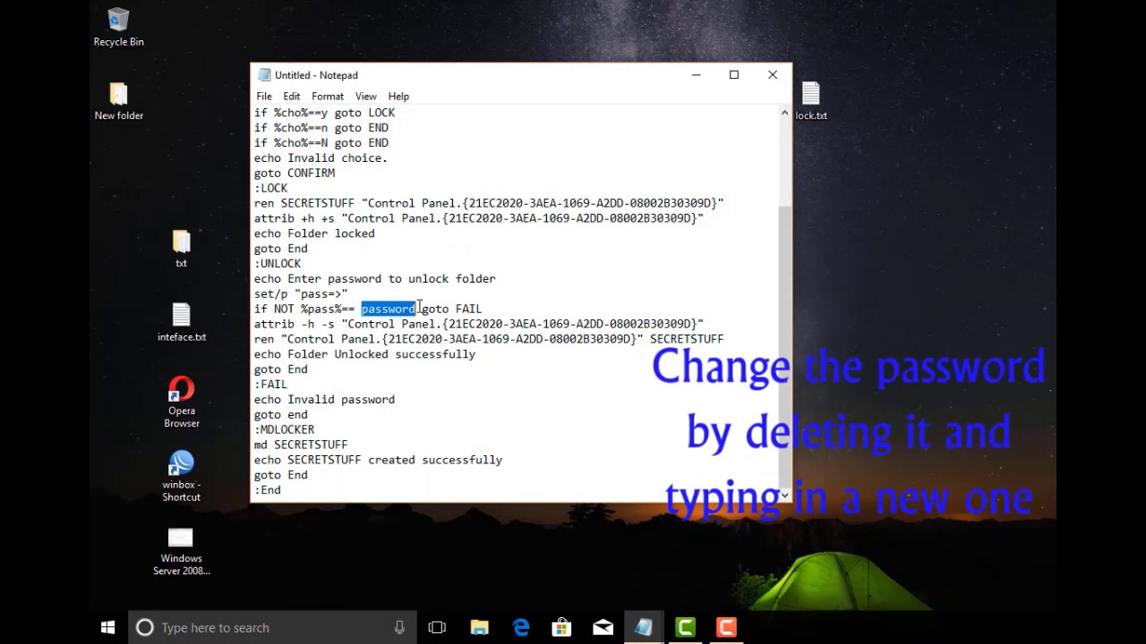
pyautogui.press('BackSpace')
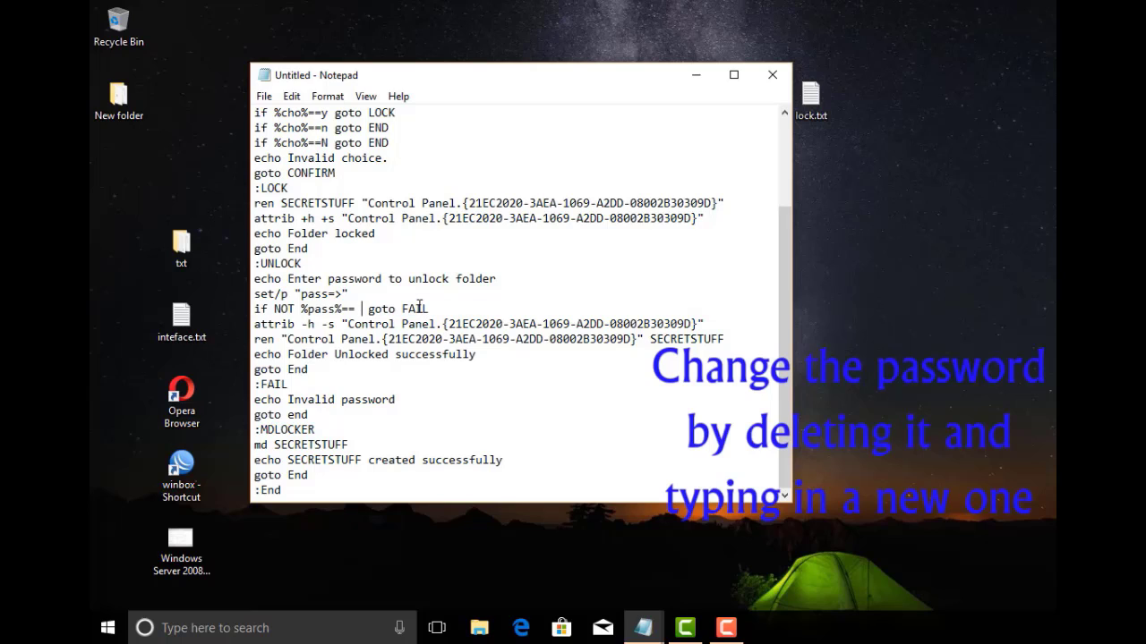
pyautogui.press('BackSpace')
pyautogui.press('BackSpace')
pyautogui.press('BackSpace')
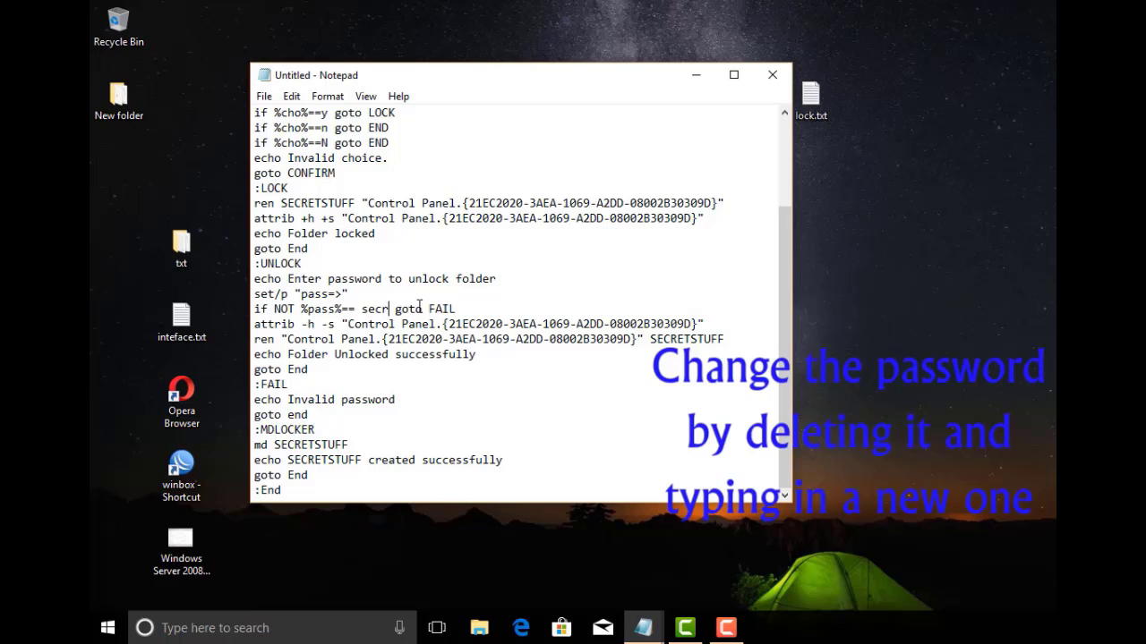
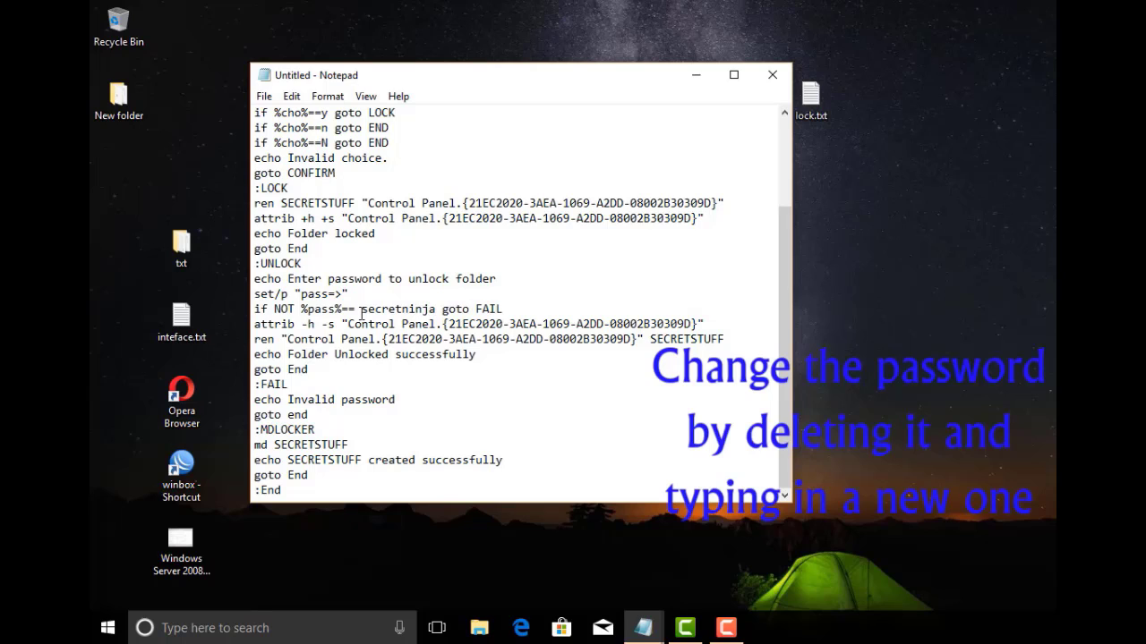
pyautogui.moveTo(361, 311); pyautogui.dragTo(433, 310)
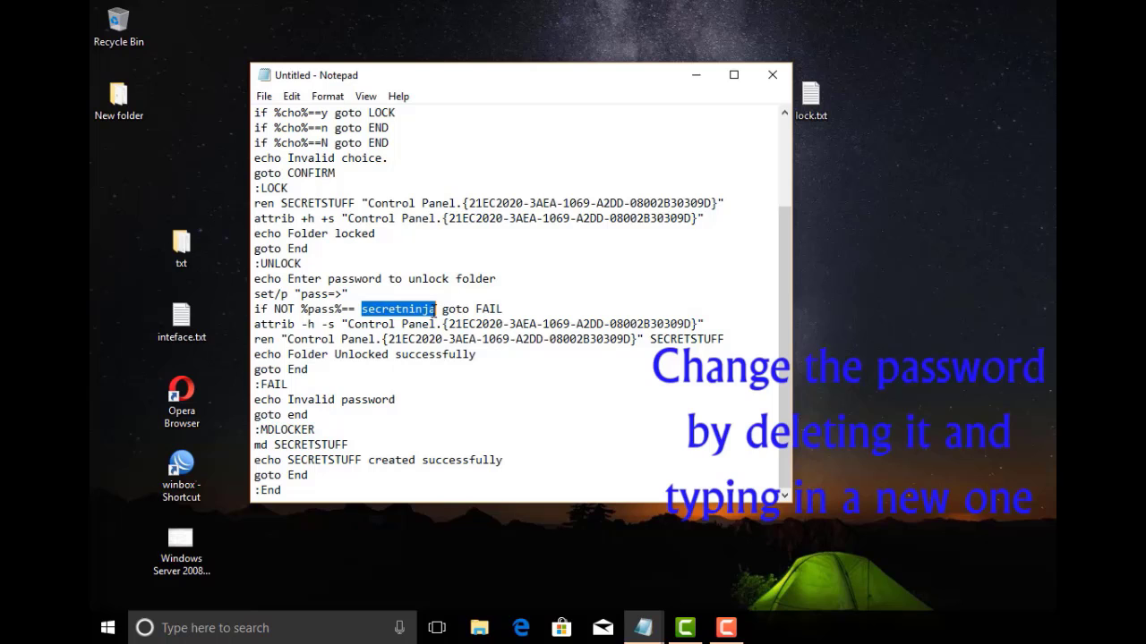
pyautogui.click(527, 306)
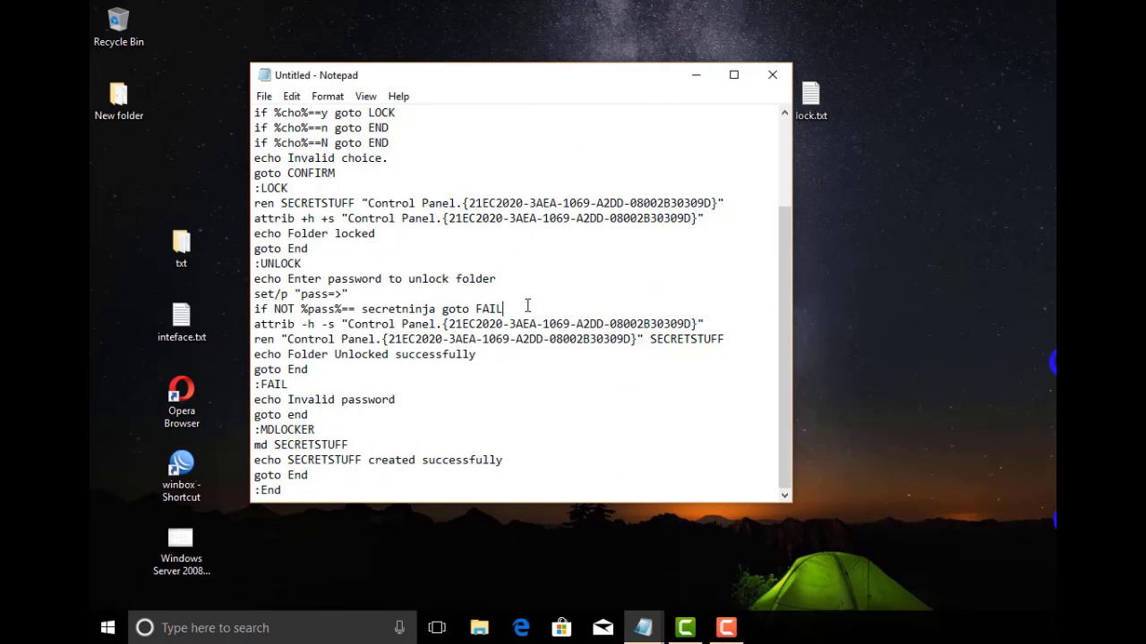
# Save the edited SECRETSTUFF script as secret.bat on the Desktop and close Notepad
pyautogui.click(264, 95)
pyautogui.click(284, 170)
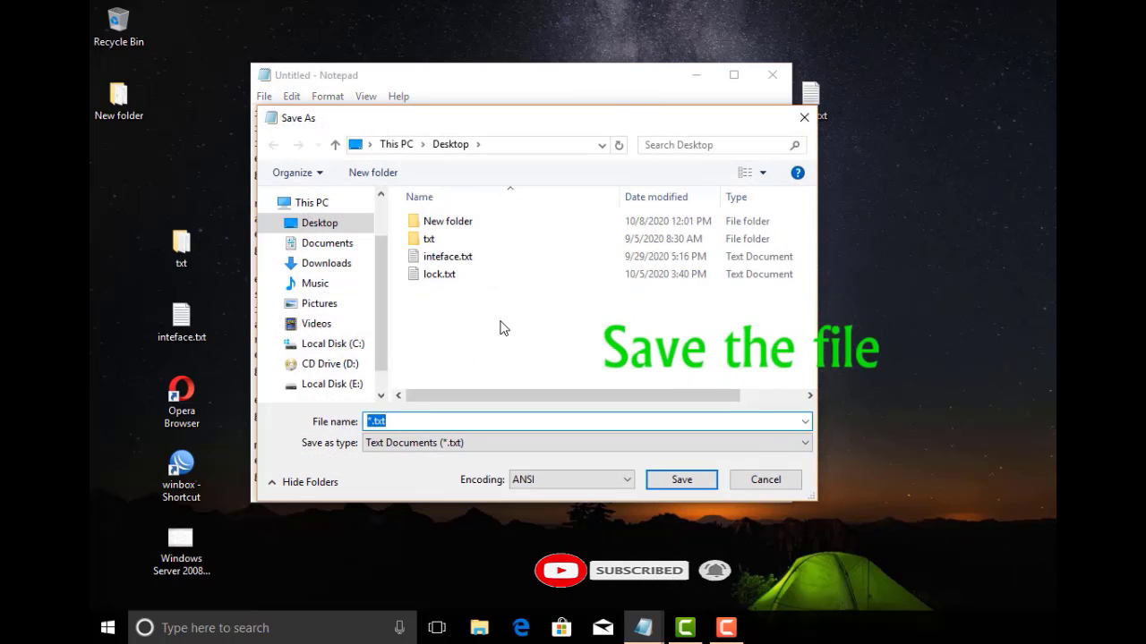
pyautogui.write('secret.bat')
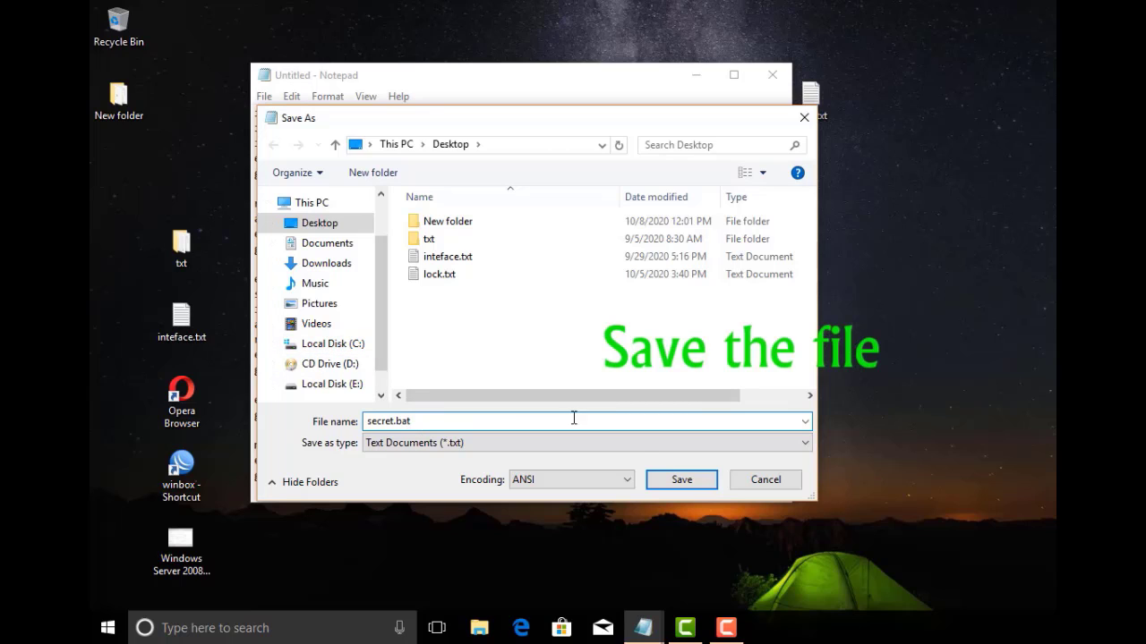
pyautogui.click(681, 483)
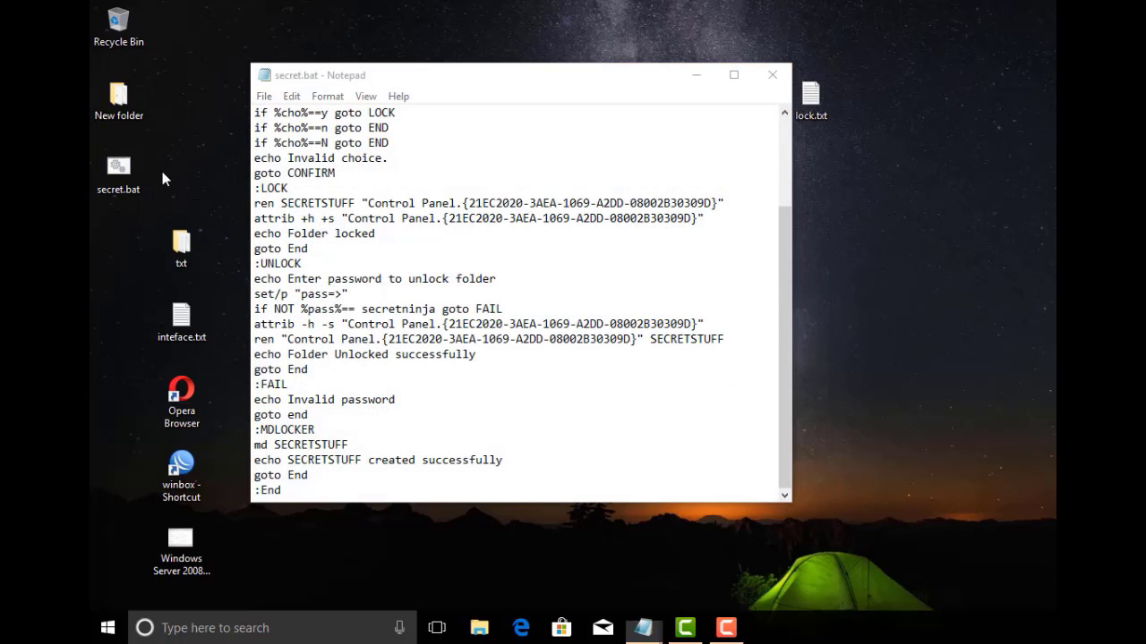
pyautogui.moveTo(160, 166); pyautogui.dragTo(146, 192)
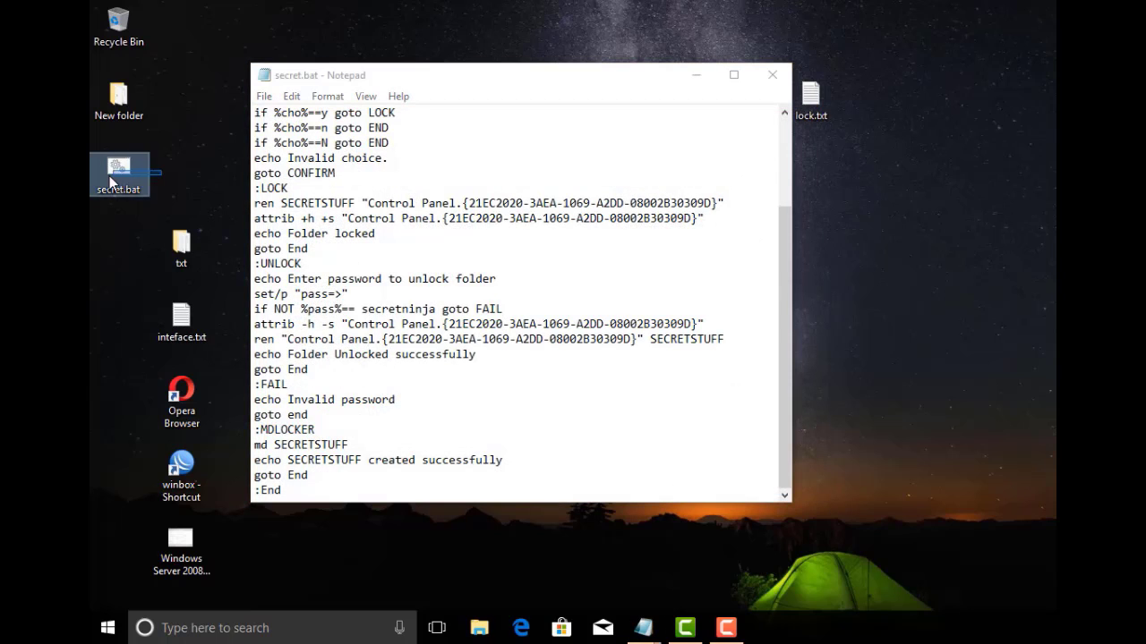
pyautogui.click(772, 75)
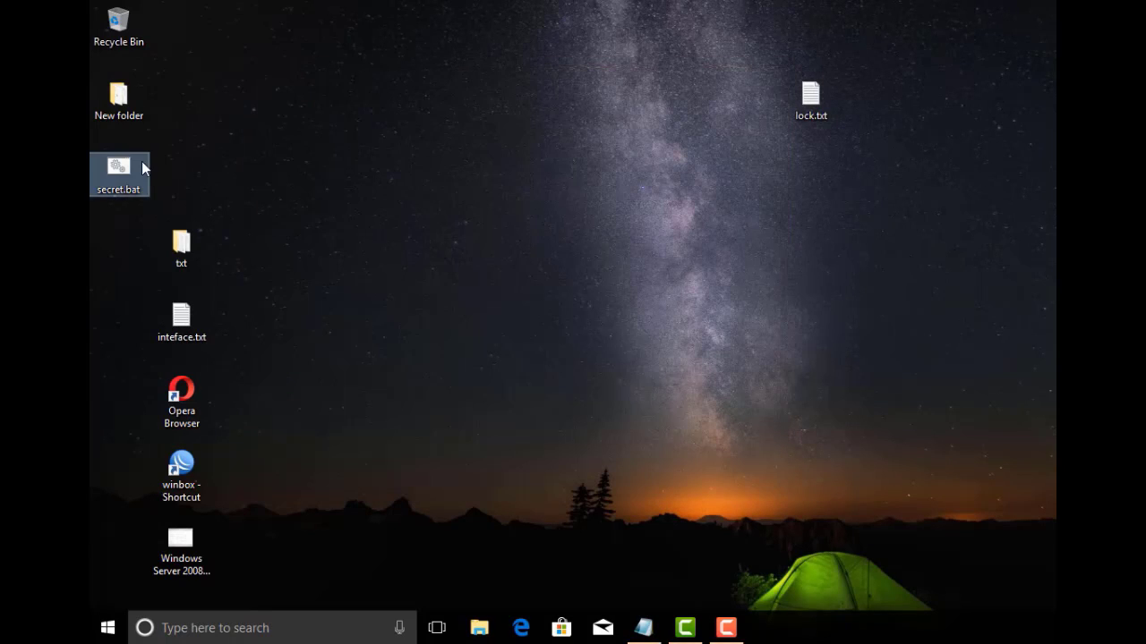
# Move secret.bat to the top of the desktop and run it, entering the password to create SECRETSTUFF
pyautogui.moveTo(126, 173); pyautogui.dragTo(391, 86)
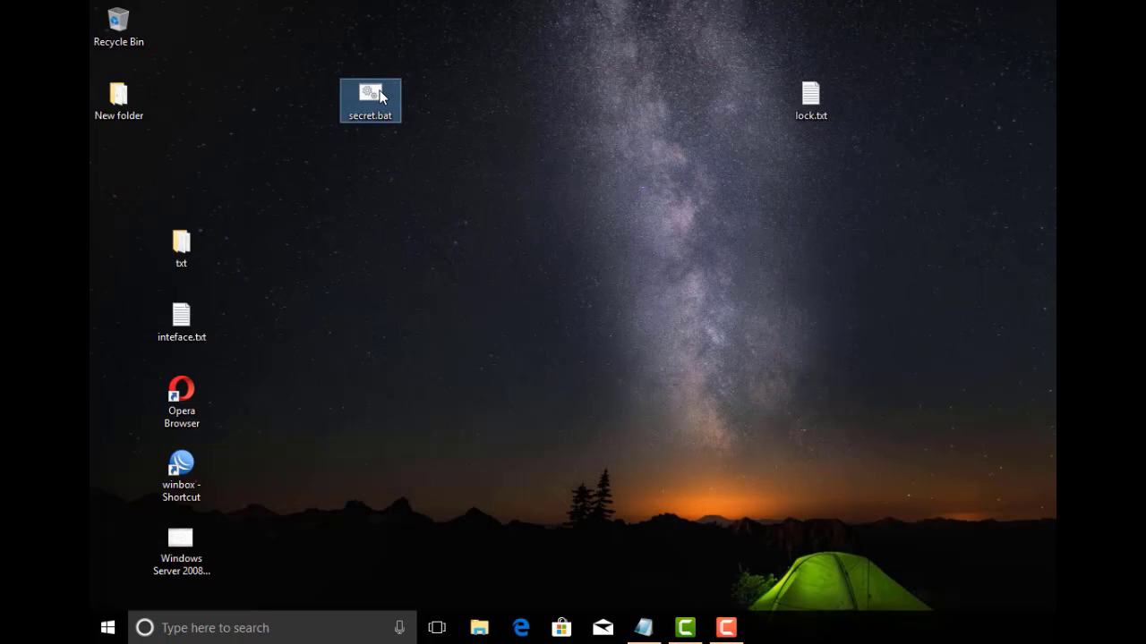
pyautogui.rightClick(380, 90)
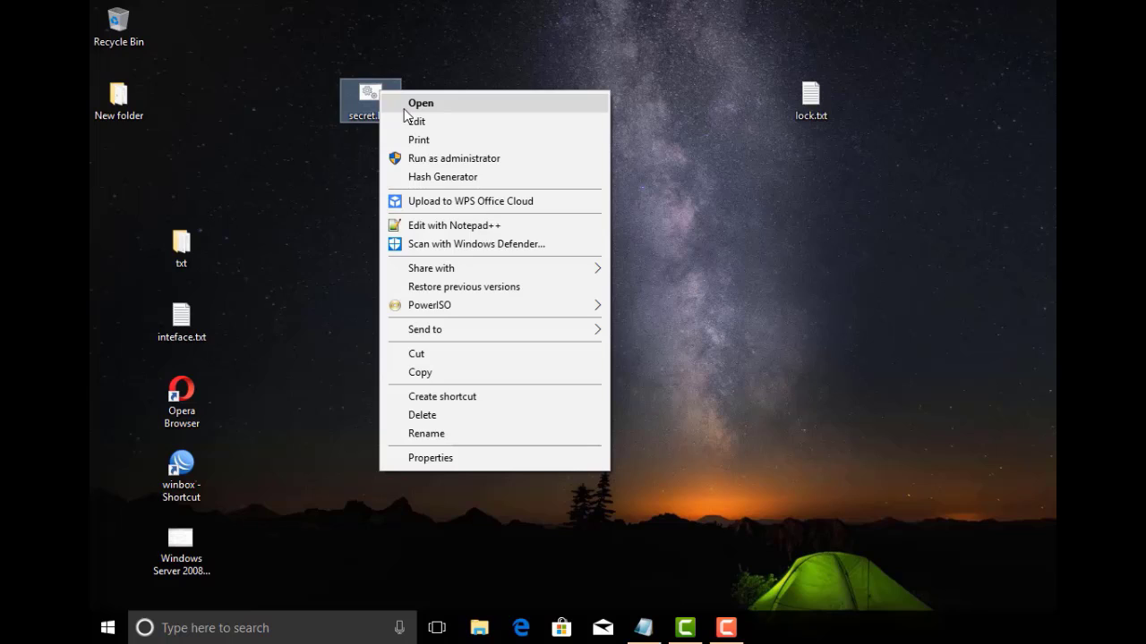
pyautogui.click(410, 105)
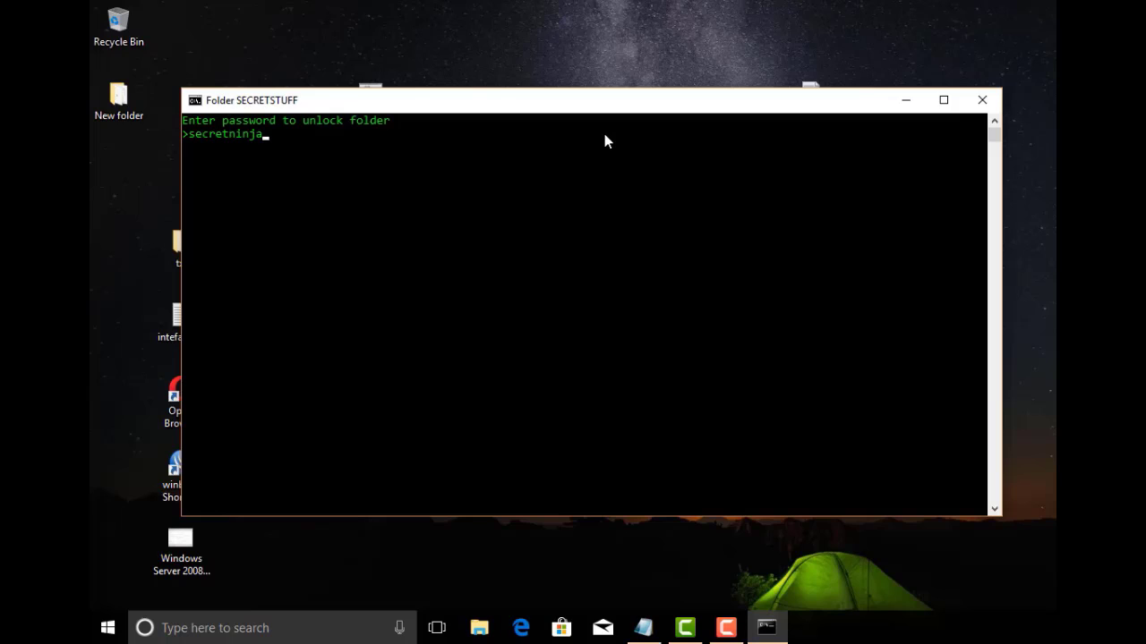
pyautogui.press('Return')
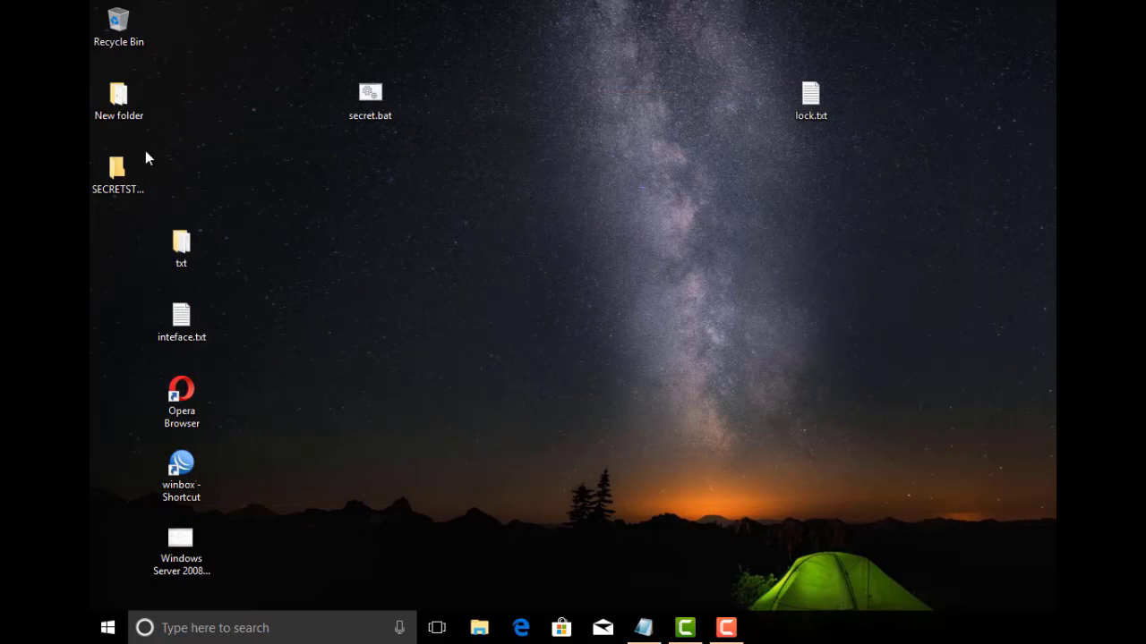
# Open SECRETSTUFF and drag txt, inteface.txt and the three other desktop items into it
pyautogui.click(135, 163)
pyautogui.moveTo(236, 225); pyautogui.dragTo(179, 553)
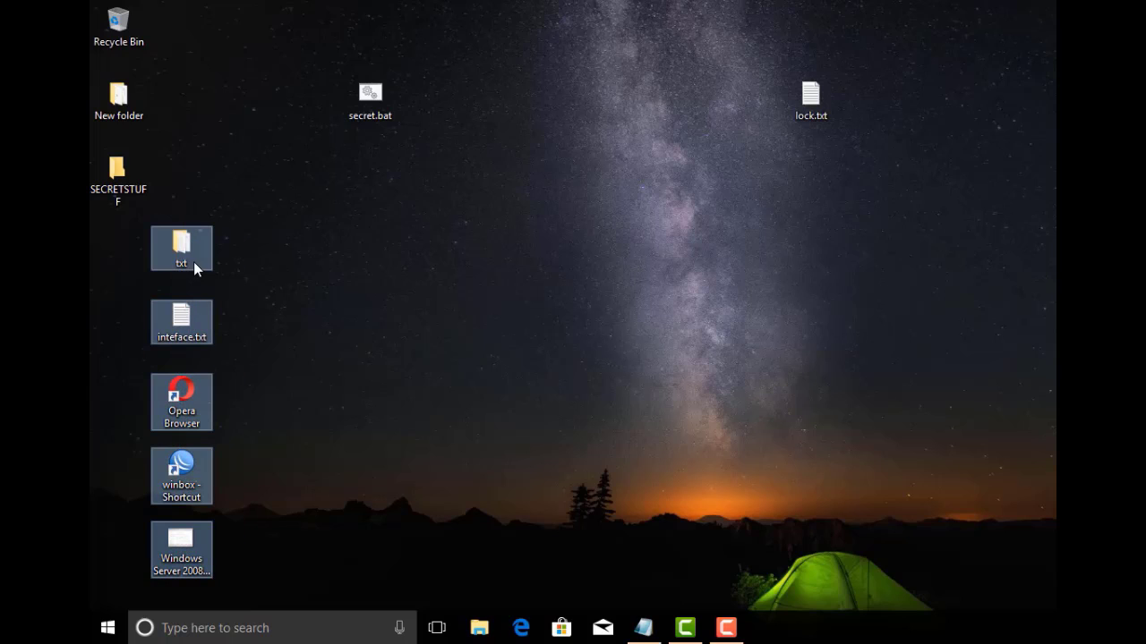
pyautogui.moveTo(183, 246)
pyautogui.mouseDown()
pyautogui.moveTo(155, 210)
pyautogui.moveTo(174, 234)
pyautogui.mouseUp()
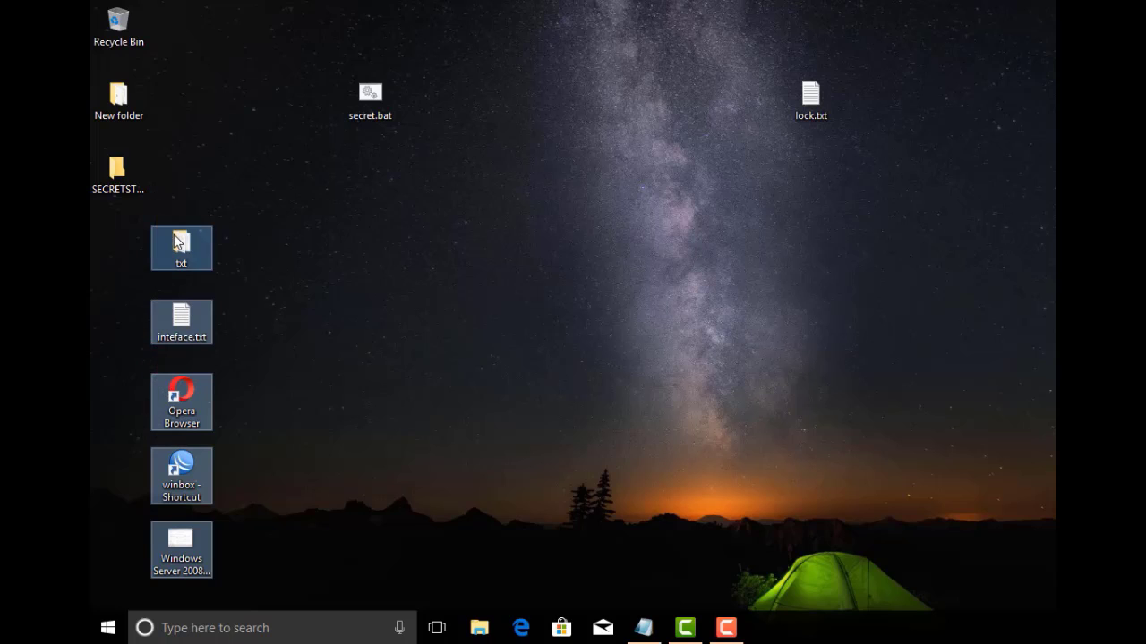
pyautogui.doubleClick(129, 178)
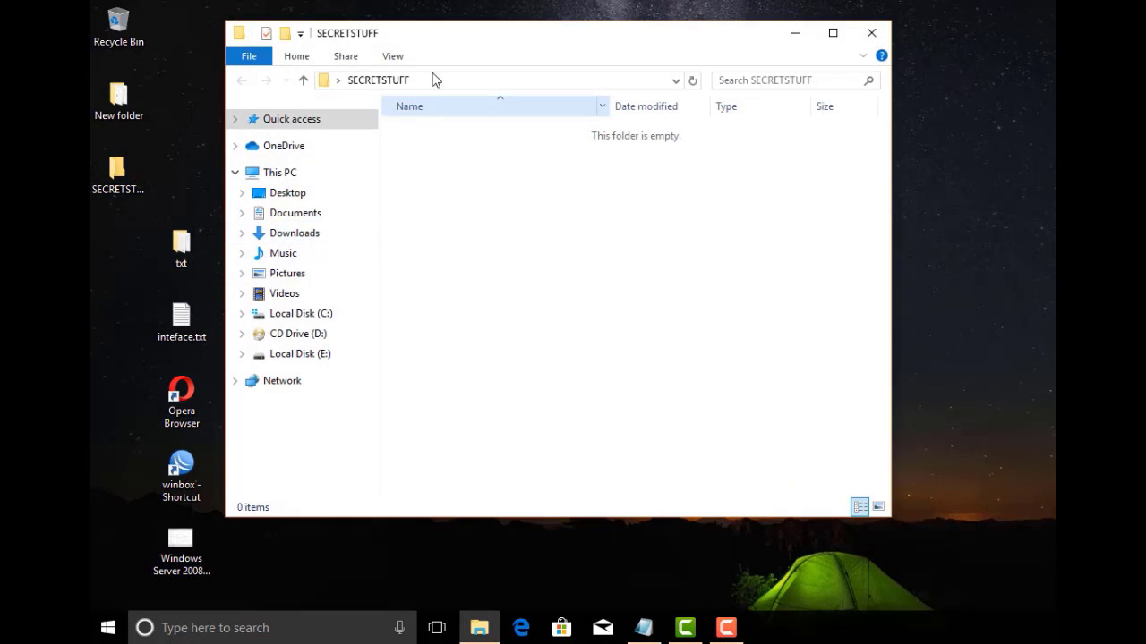
pyautogui.moveTo(471, 42); pyautogui.dragTo(562, 34)
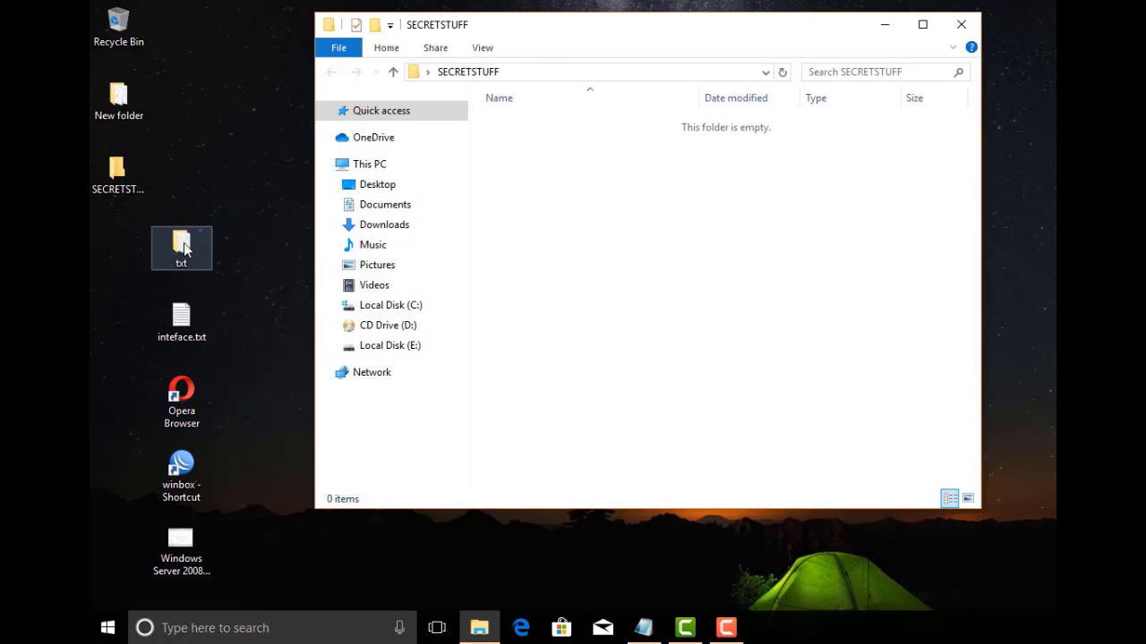
pyautogui.moveTo(245, 217); pyautogui.dragTo(159, 578)
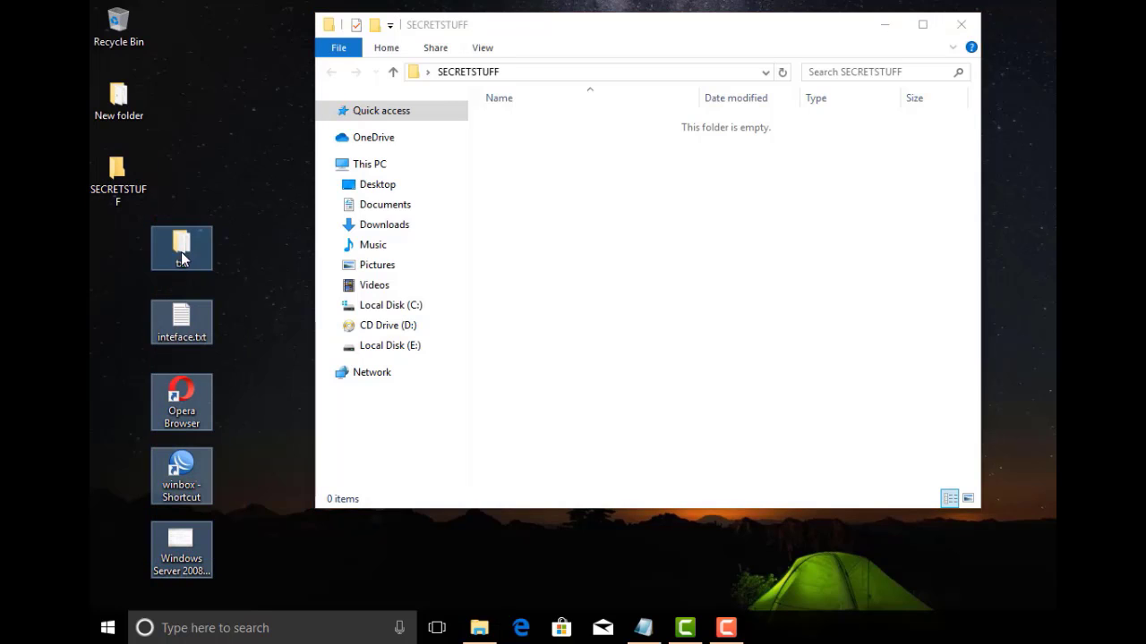
pyautogui.moveTo(182, 258); pyautogui.dragTo(648, 218)
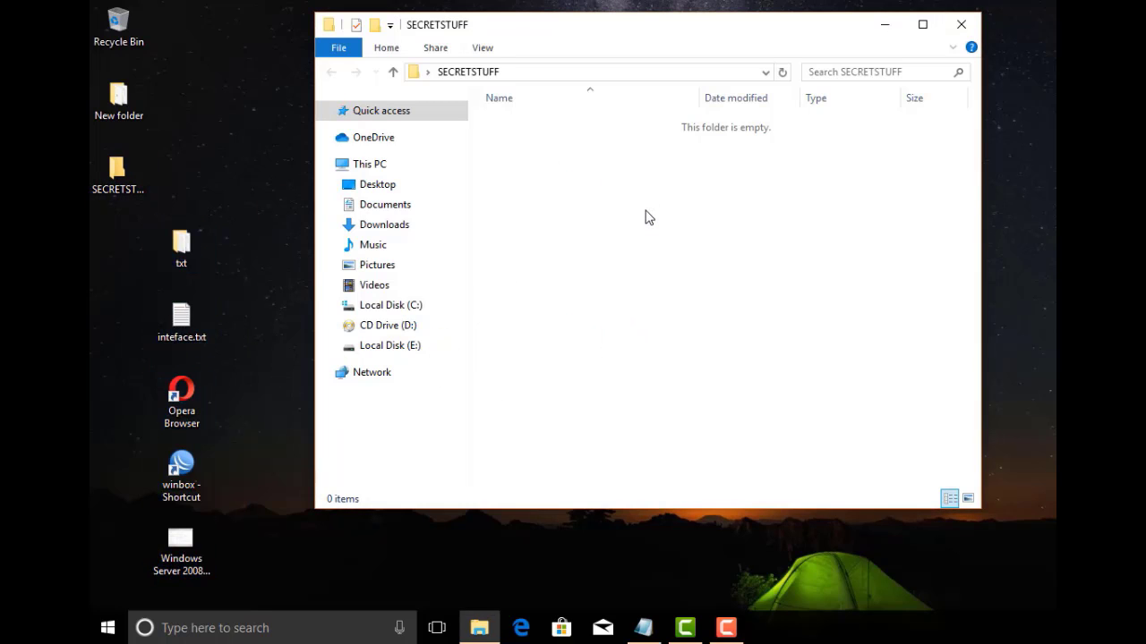
pyautogui.click(703, 261)
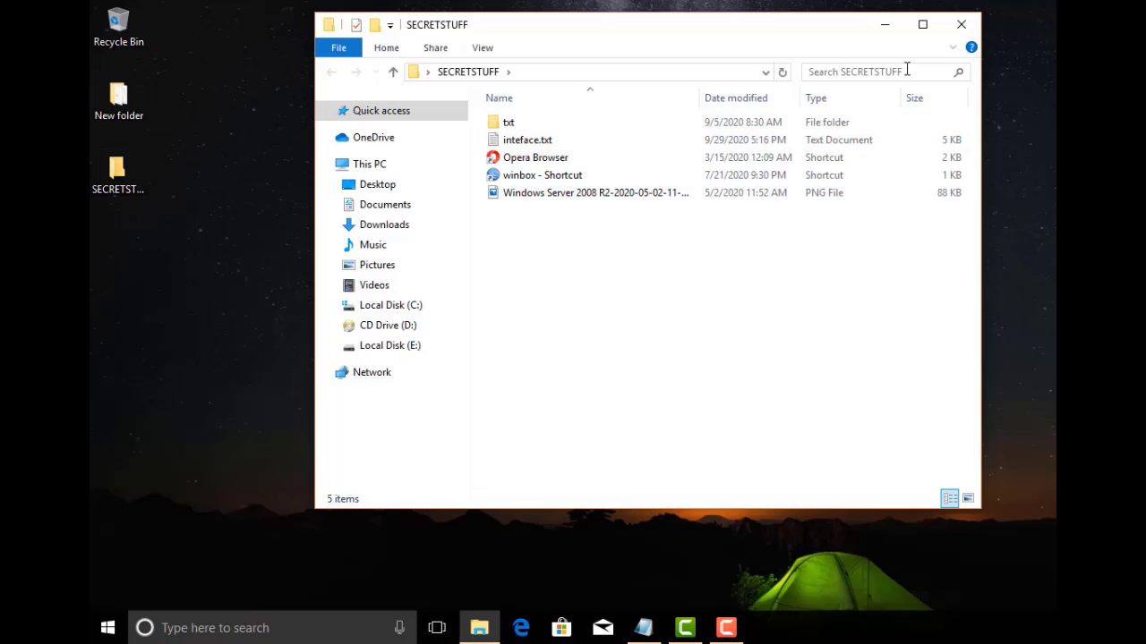
# Close the SECRETSTUFF window and run secret.bat, answering y to lock and hide the folder
pyautogui.click(960, 25)
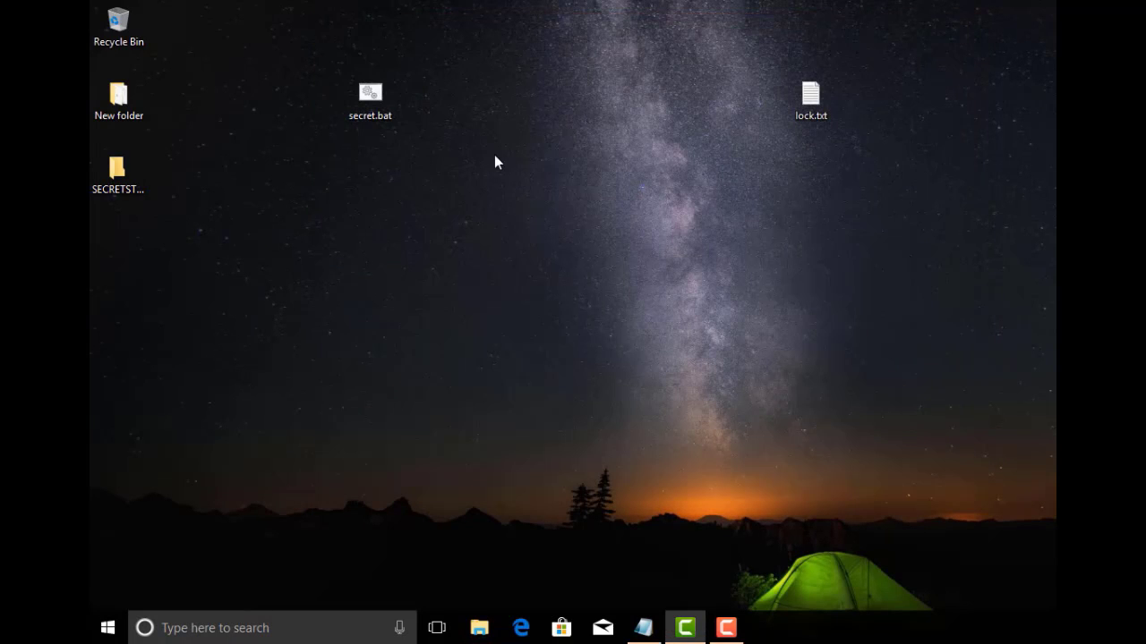
pyautogui.click(367, 93)
pyautogui.rightClick(362, 91)
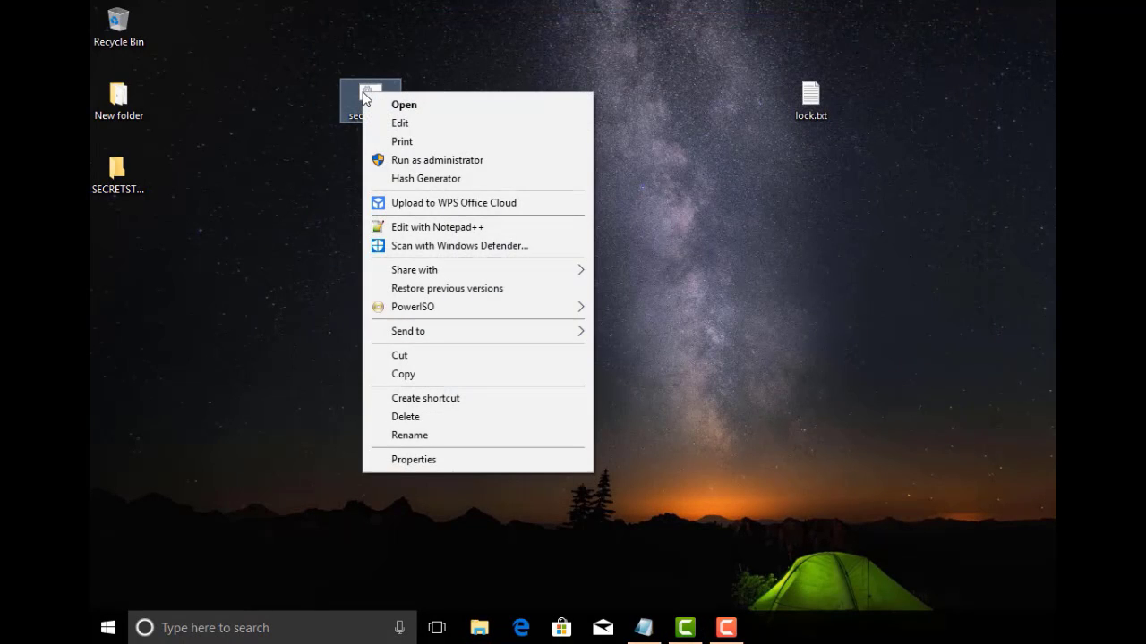
pyautogui.click(374, 103)
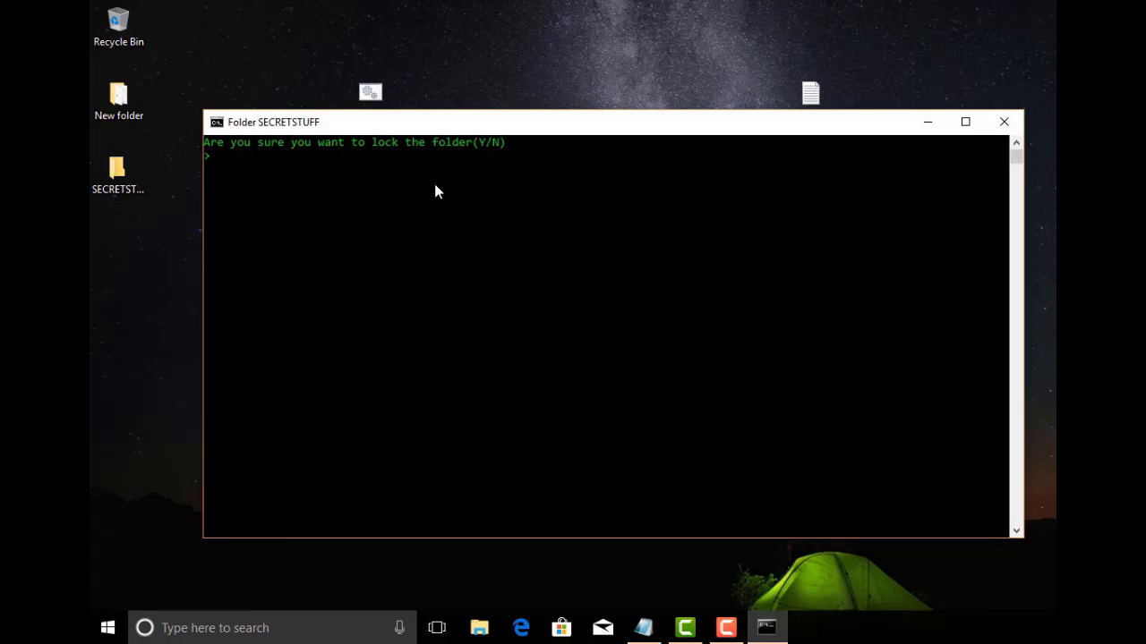
pyautogui.write('y')
pyautogui.press('Return')
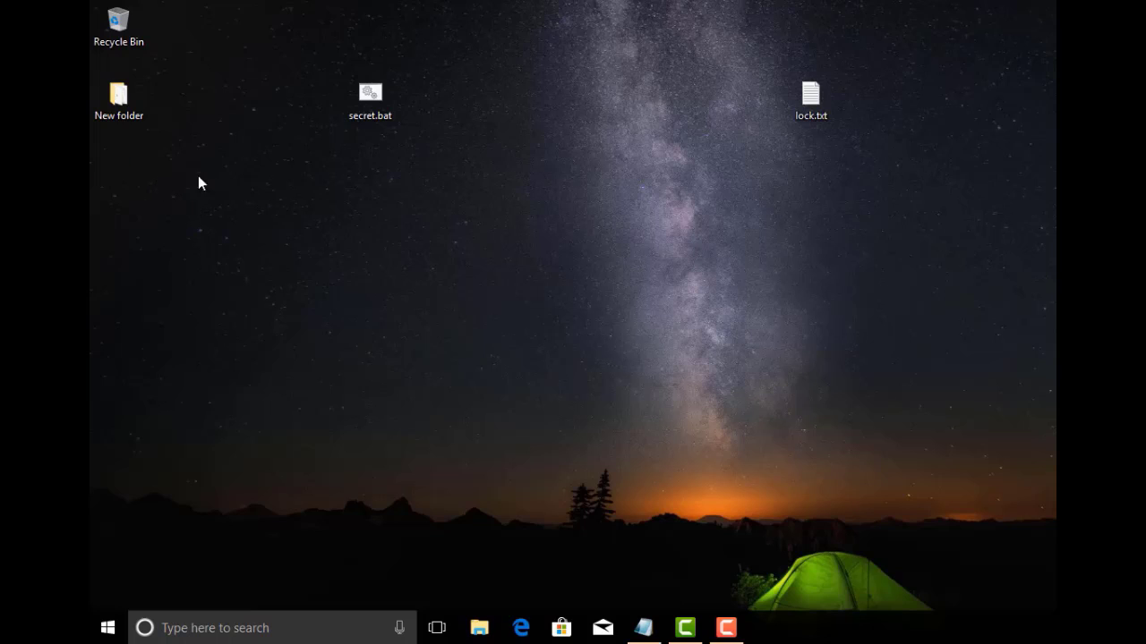
# Run secret.bat with the unlock password, then open the restored SECRETSTUFF folder showing its five items
pyautogui.rightClick(371, 100)
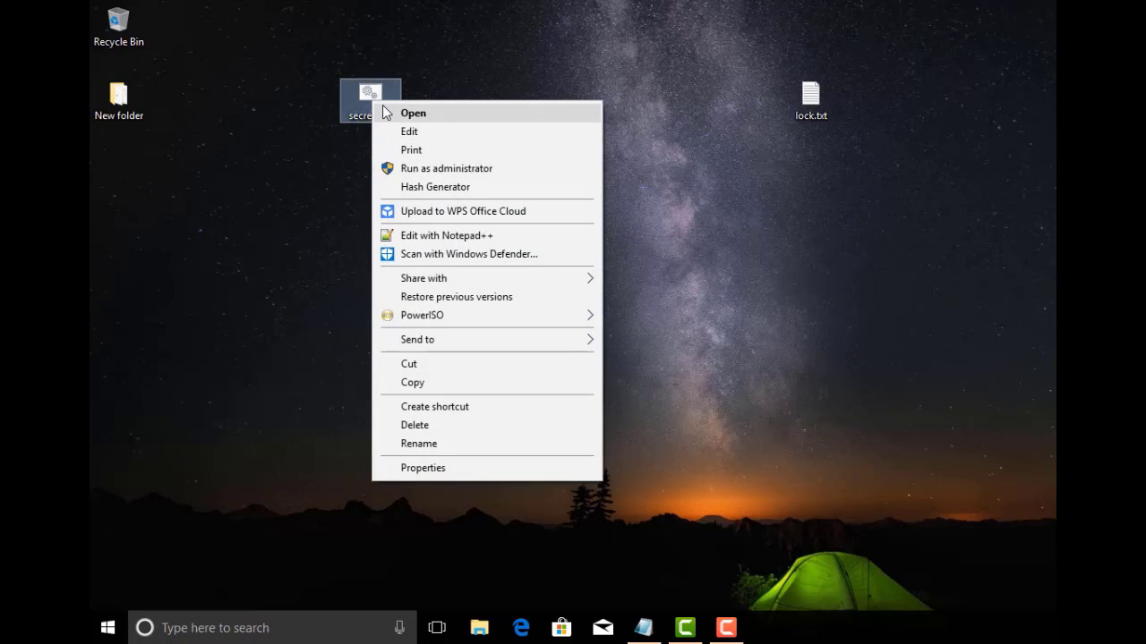
pyautogui.click(384, 108)
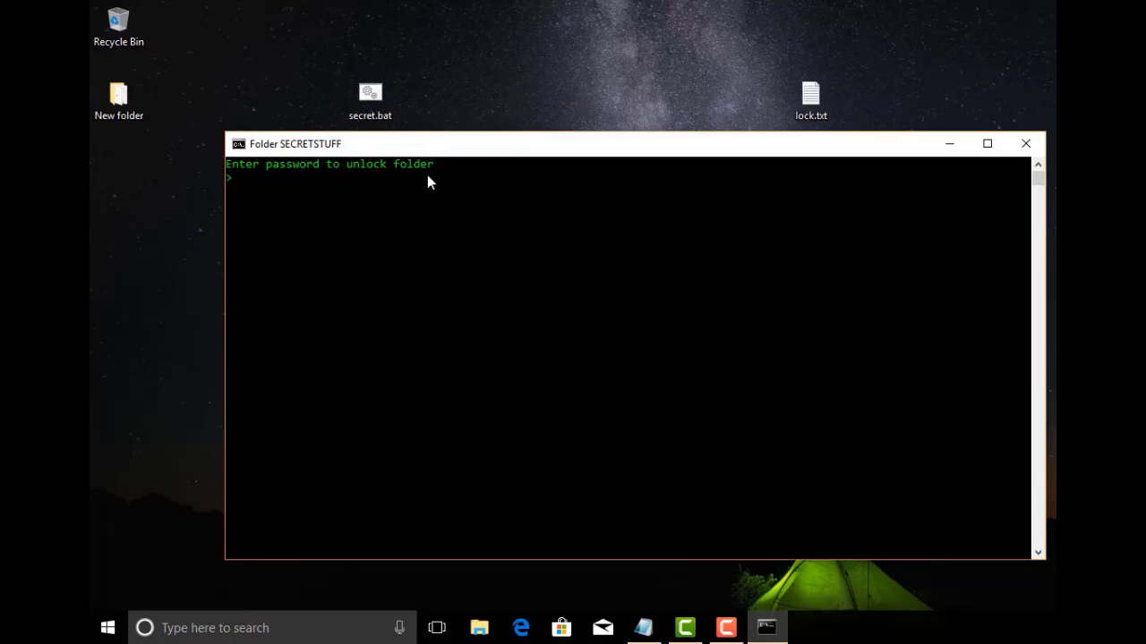
pyautogui.press('Return')
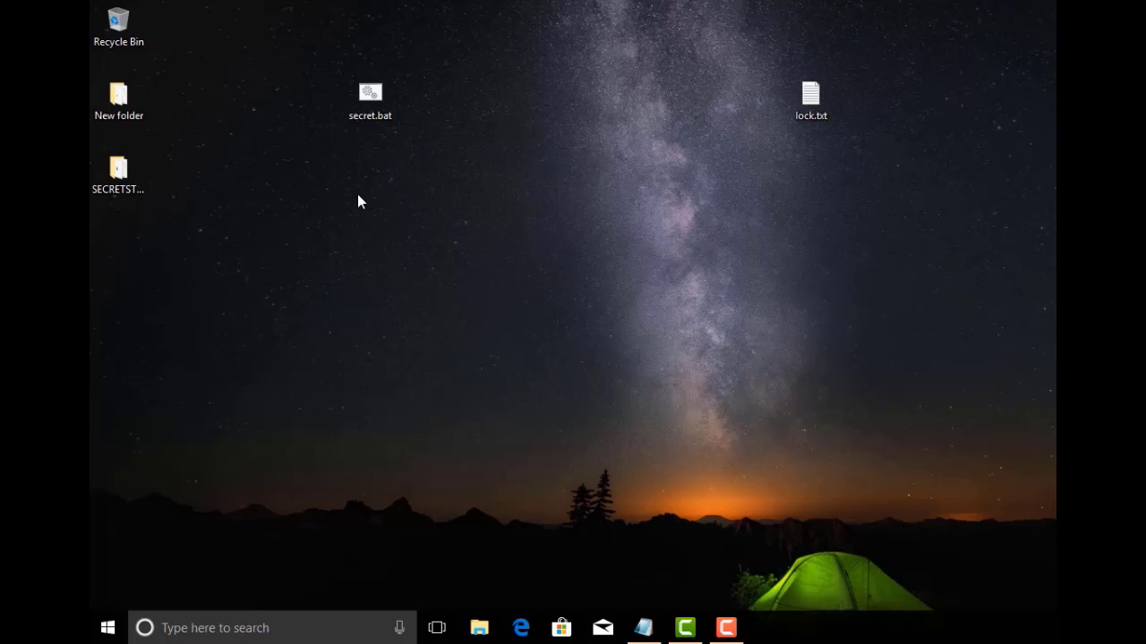
pyautogui.doubleClick(142, 175)
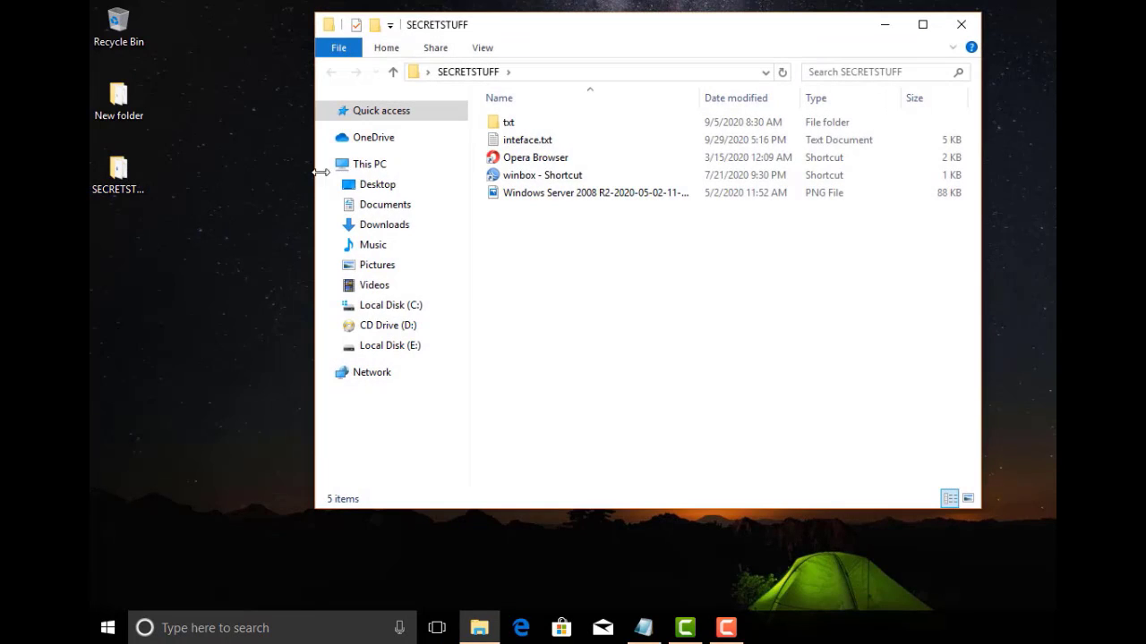
pyautogui.moveTo(534, 248); pyautogui.dragTo(563, 234)
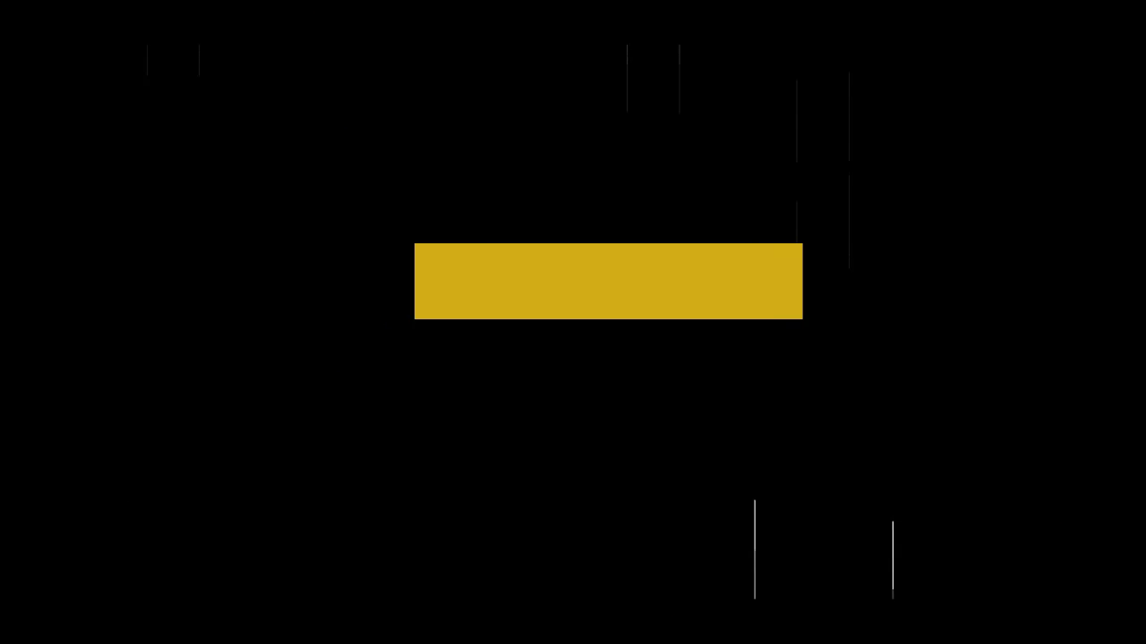